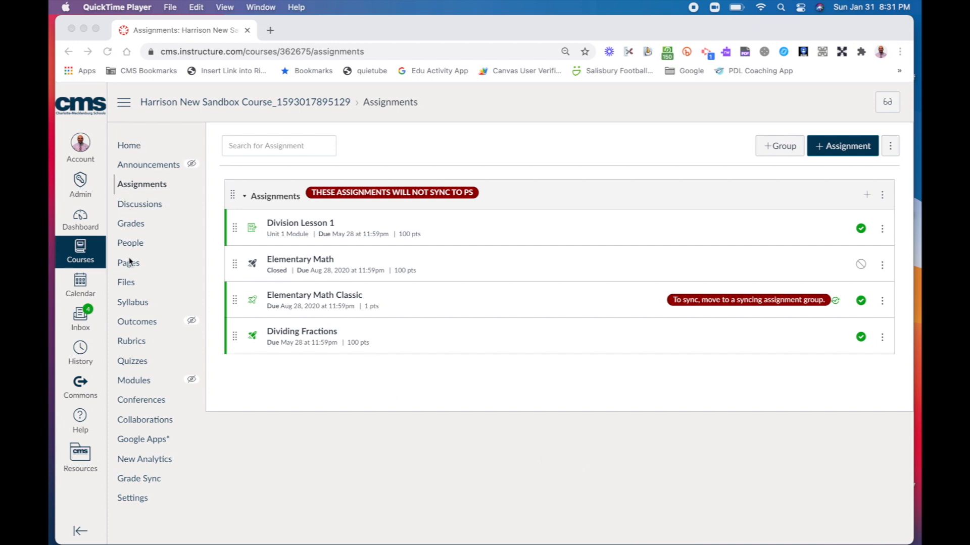
- Open the course's Outcomes page and start finding existing outcomes
{"action": "left_click", "coordinate": [134, 325]}
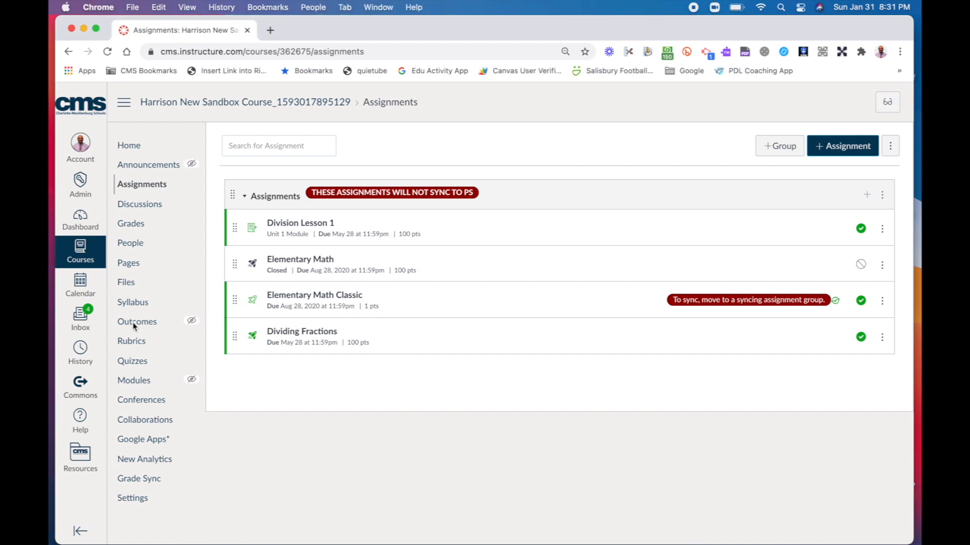
{"action": "left_click", "coordinate": [129, 325]}
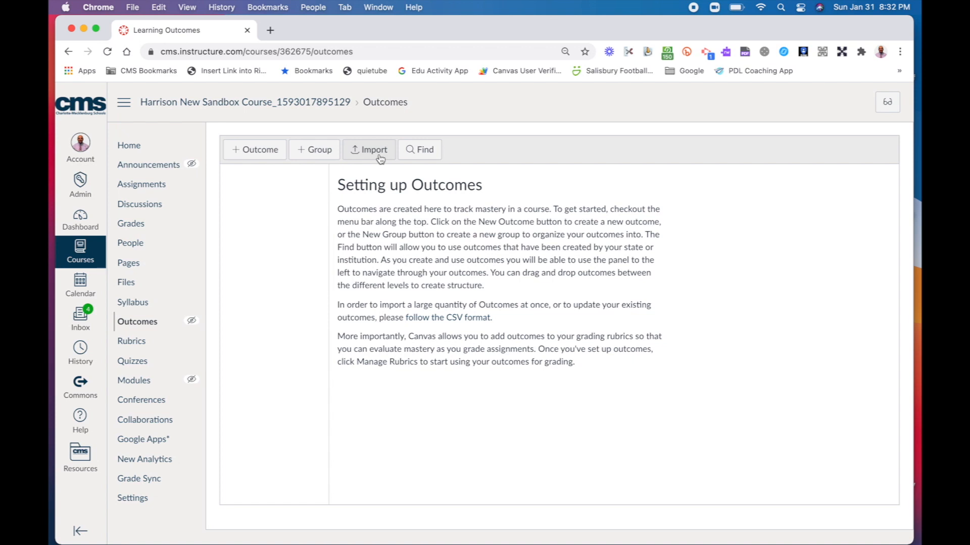
{"action": "left_click", "coordinate": [426, 151]}
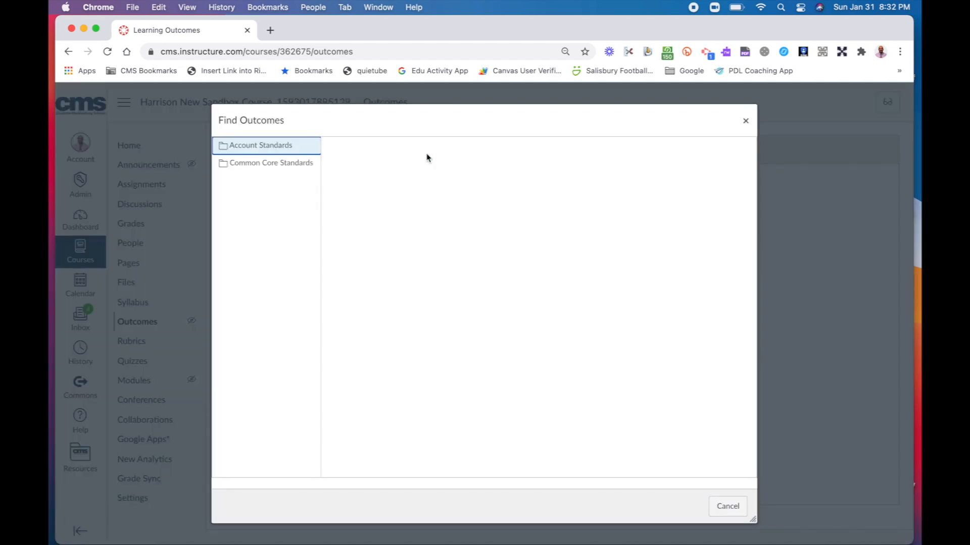
- Browse the account standards through Charlotte Mecklenburg, Standard Course of Study, Mathematics (2017) and Fifth Grade to NC.5.NF - Number and Operations – Fractions
{"action": "left_click", "coordinate": [258, 146]}
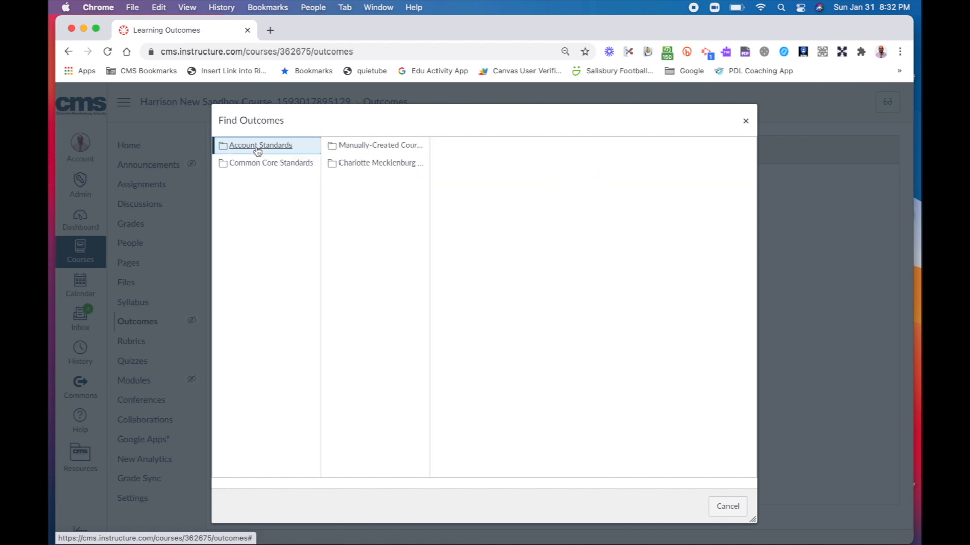
{"action": "left_click", "coordinate": [365, 167]}
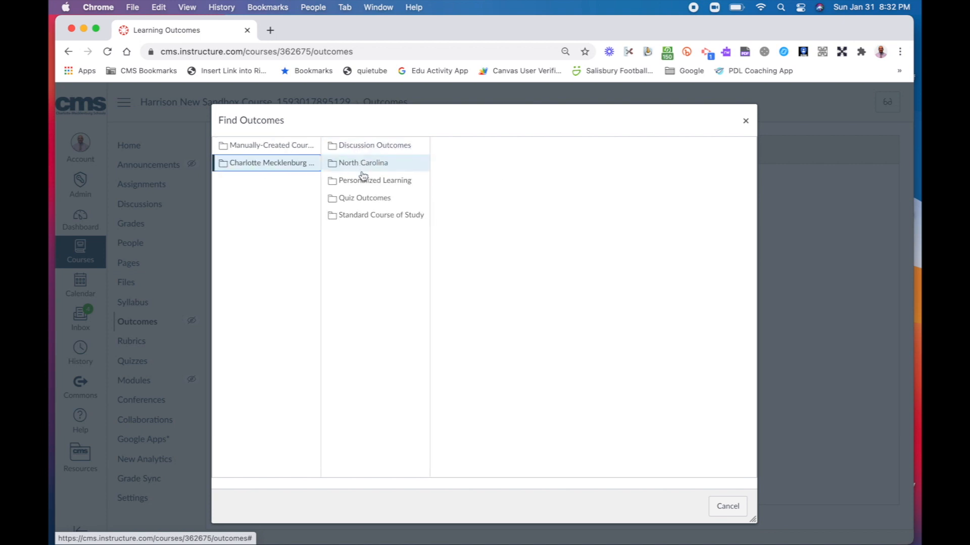
{"action": "left_click", "coordinate": [368, 222]}
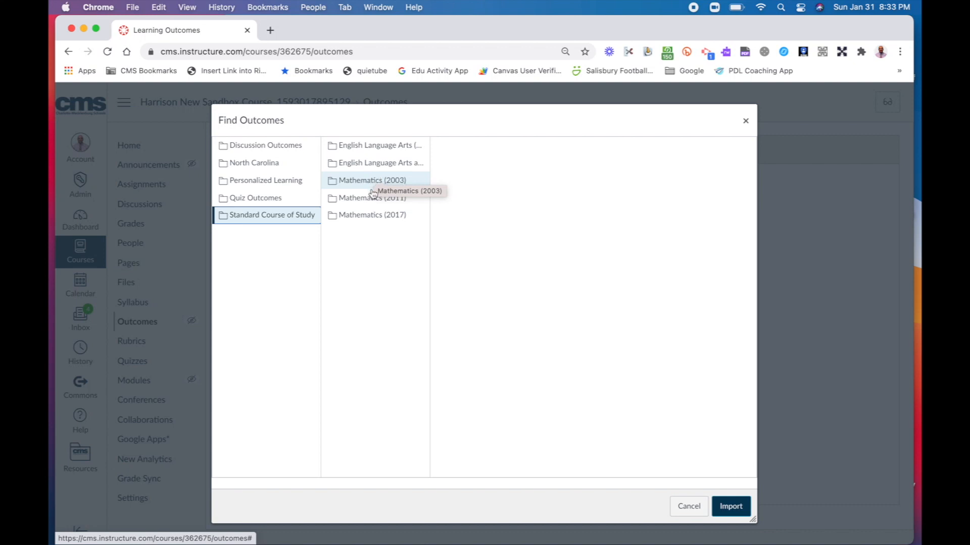
{"action": "left_click", "coordinate": [358, 217]}
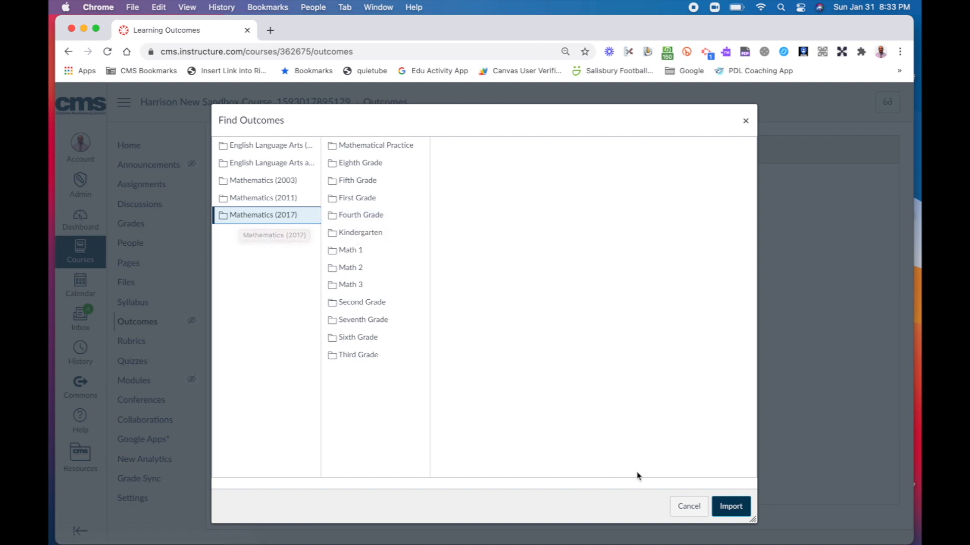
{"action": "left_click", "coordinate": [729, 512]}
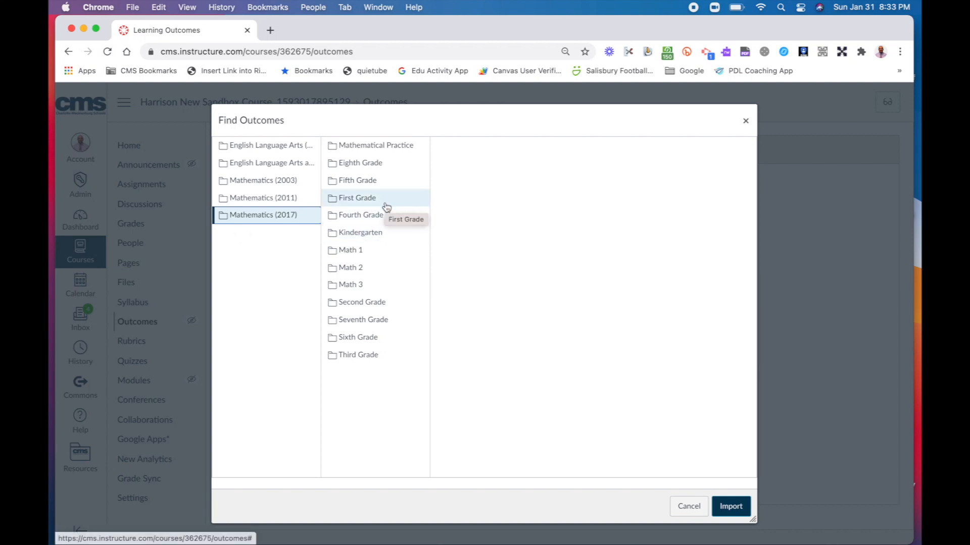
{"action": "left_click", "coordinate": [353, 183]}
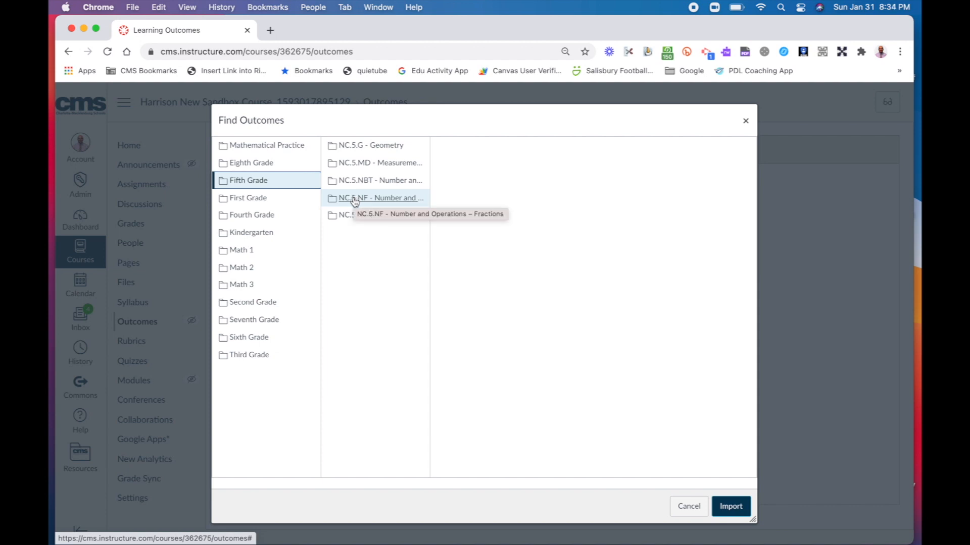
{"action": "left_click", "coordinate": [355, 198]}
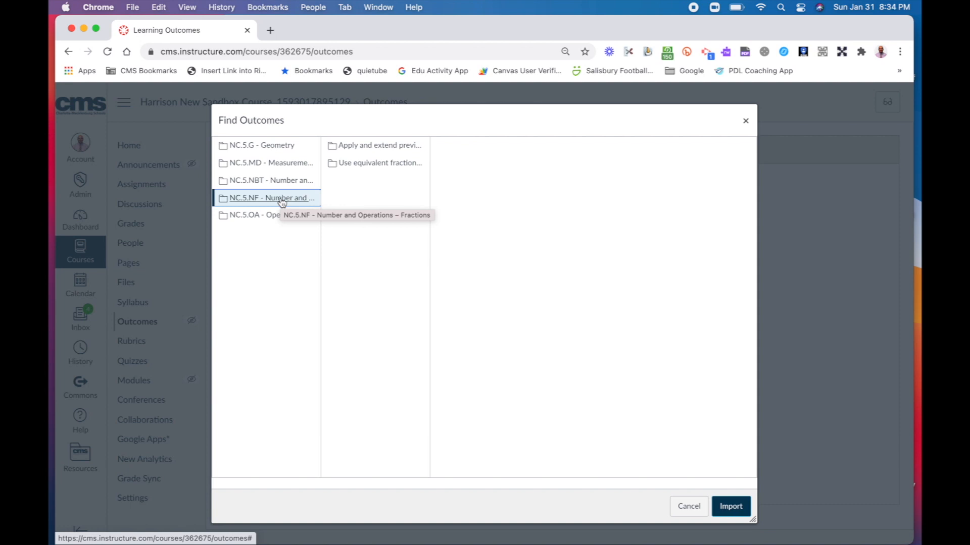
{"action": "left_click", "coordinate": [730, 505]}
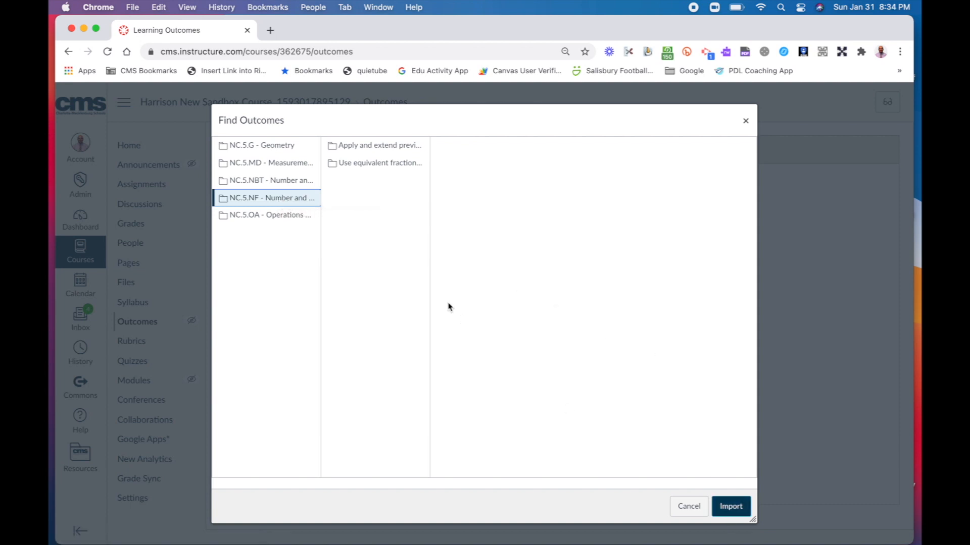
- Examine the outcomes in the "Apply and extend" group, including NC.5.NF.7 and those under NC.5.NF.4
{"action": "left_click", "coordinate": [363, 151]}
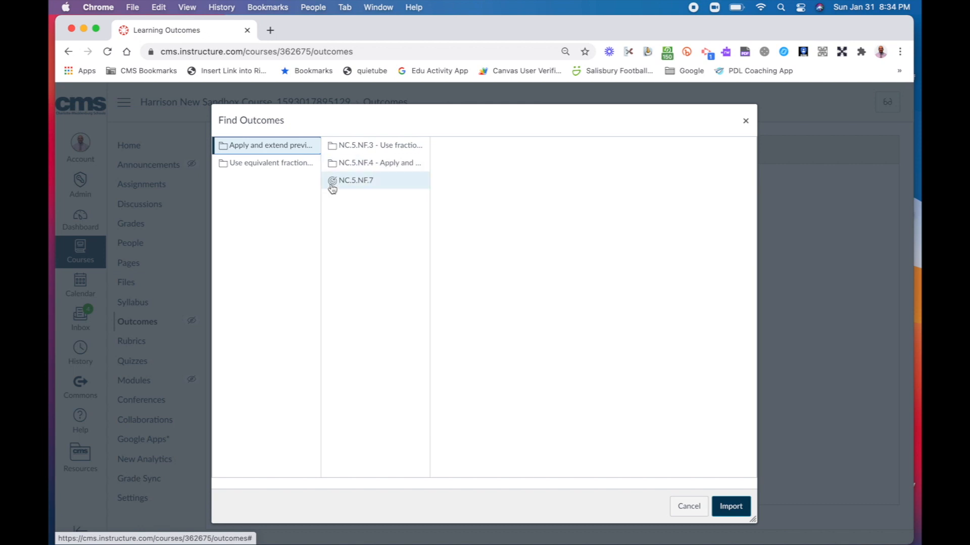
{"action": "left_click", "coordinate": [349, 183]}
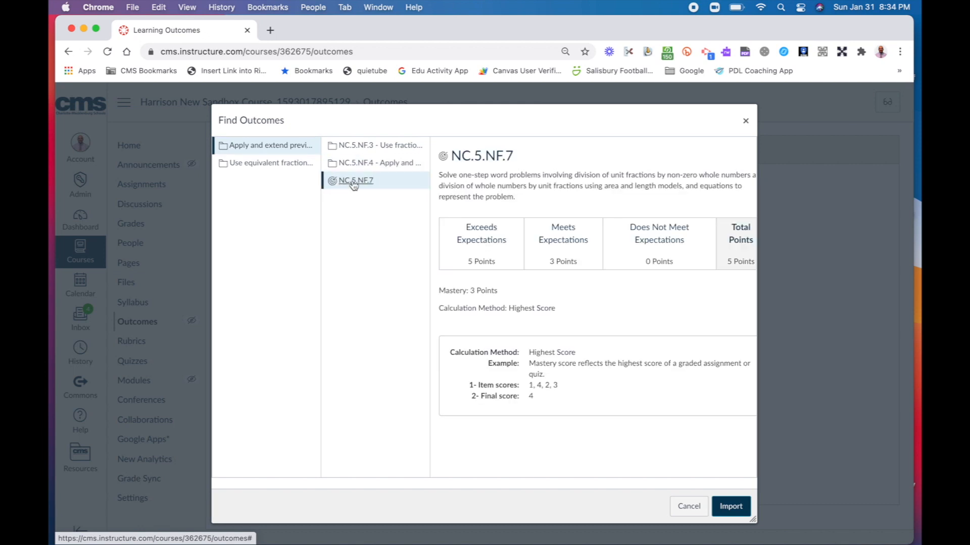
{"action": "left_click", "coordinate": [368, 167]}
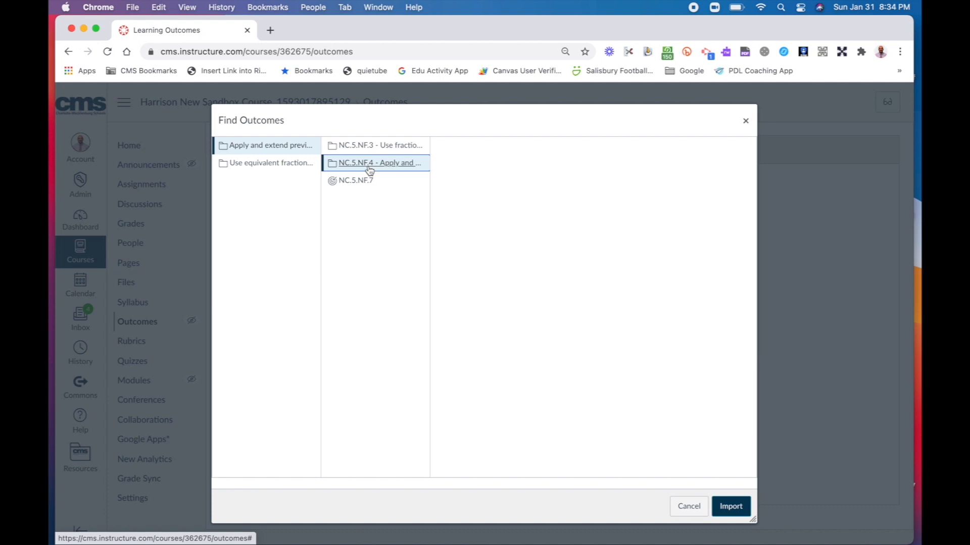
{"action": "left_click", "coordinate": [362, 148]}
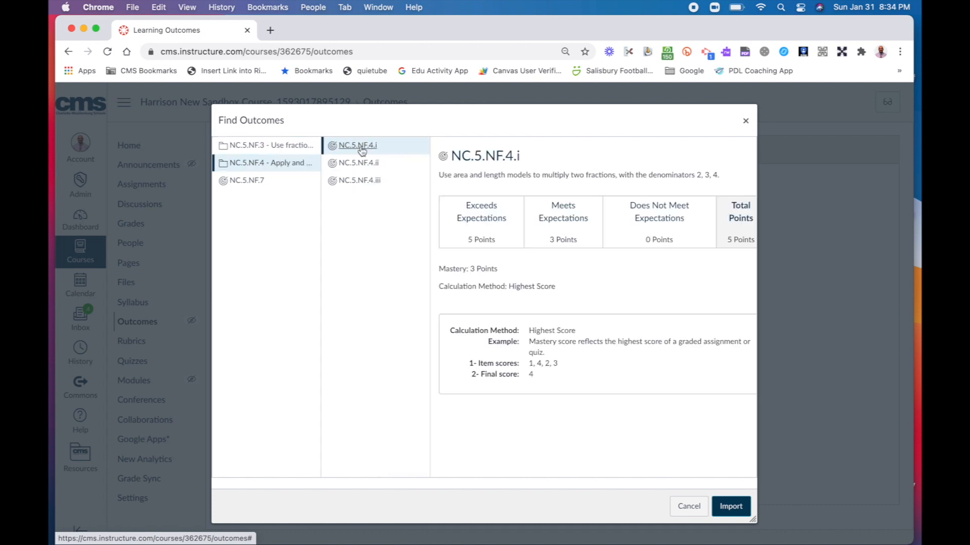
{"action": "left_click", "coordinate": [361, 164]}
{"action": "left_click", "coordinate": [364, 181]}
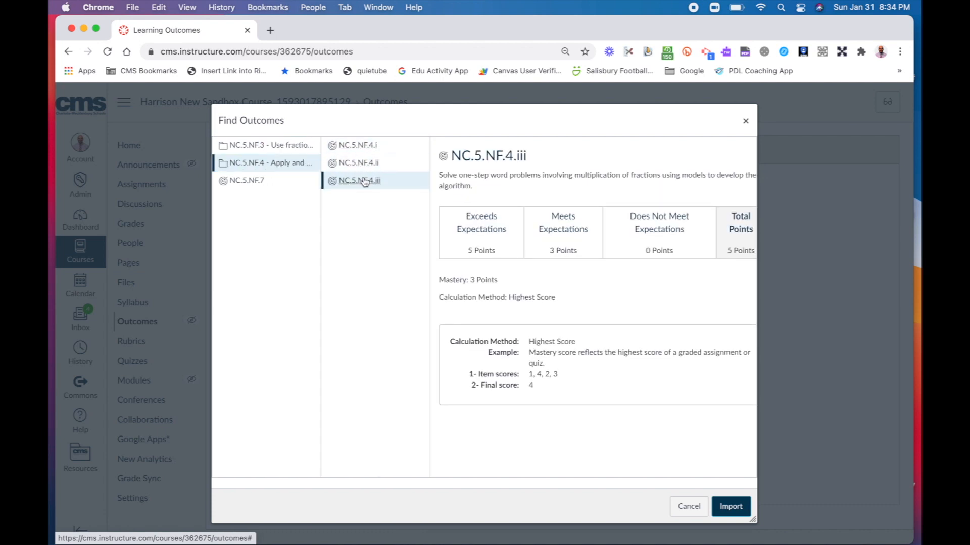
{"action": "left_click", "coordinate": [358, 146]}
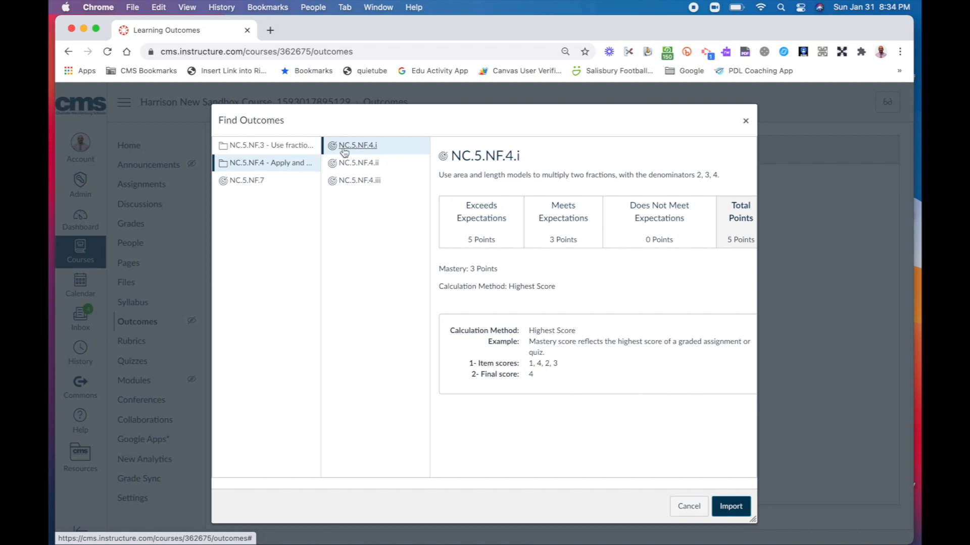
{"action": "left_click", "coordinate": [278, 163]}
{"action": "scroll", "coordinate": [278, 162], "scroll_direction": "left", "scroll_amount": 5}
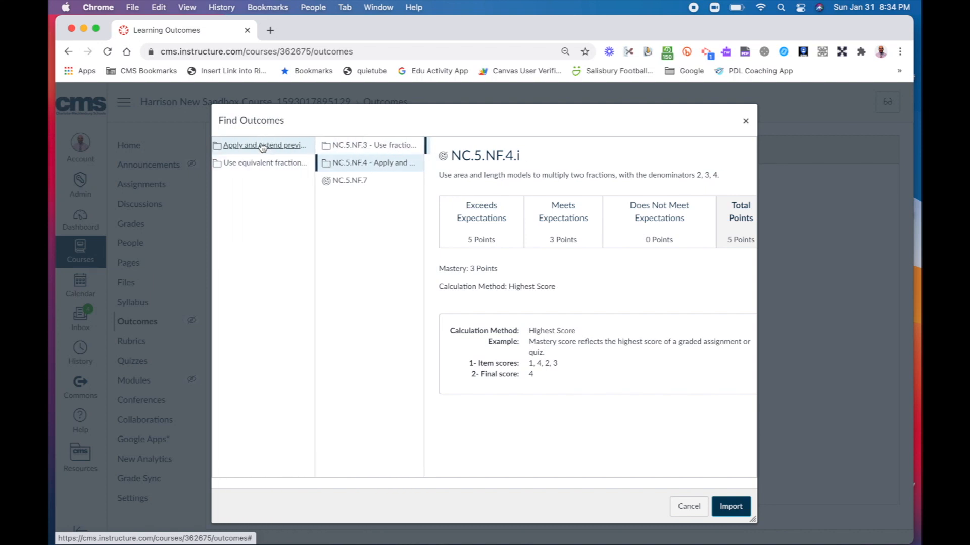
{"action": "left_click", "coordinate": [262, 146]}
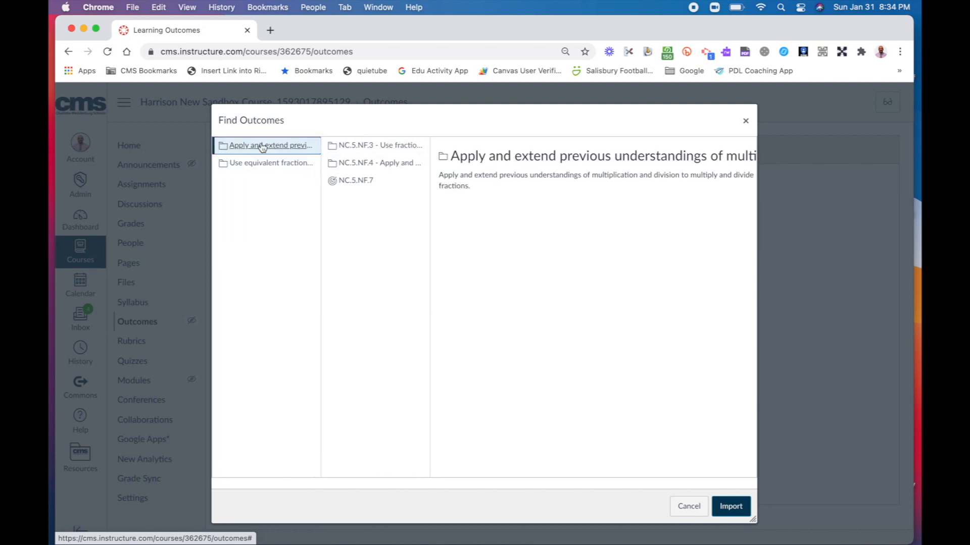
- Import the whole NC.5.NF - Number and Operations – Fractions group into the course outcomes
{"action": "scroll", "coordinate": [269, 197], "scroll_direction": "left", "scroll_amount": 3}
{"action": "scroll", "coordinate": [270, 197], "scroll_direction": "left", "scroll_amount": 2}
{"action": "left_click", "coordinate": [276, 200]}
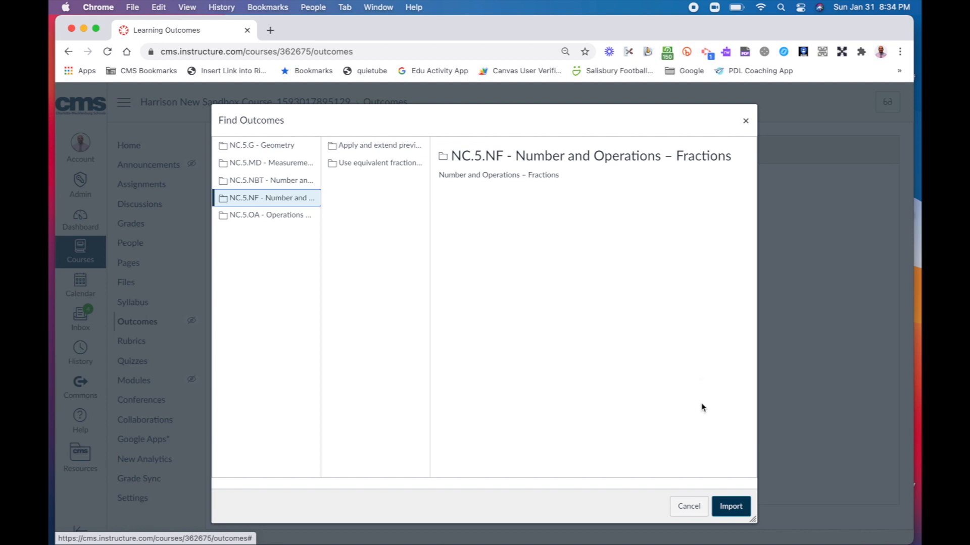
{"action": "left_click", "coordinate": [737, 509]}
{"action": "left_click", "coordinate": [595, 131]}
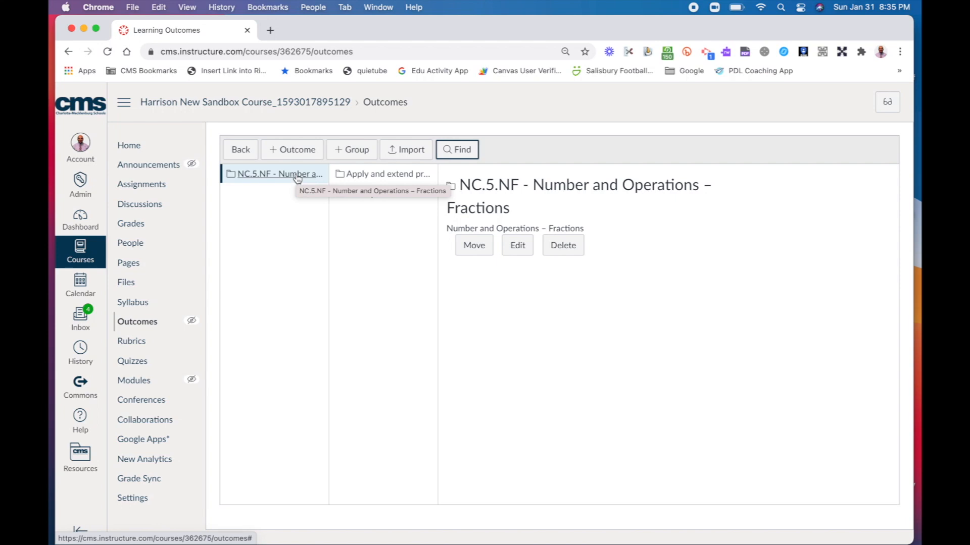
- Open the Division Lesson 1 assignment and start a new rubric for it
{"action": "left_click", "coordinate": [142, 185]}
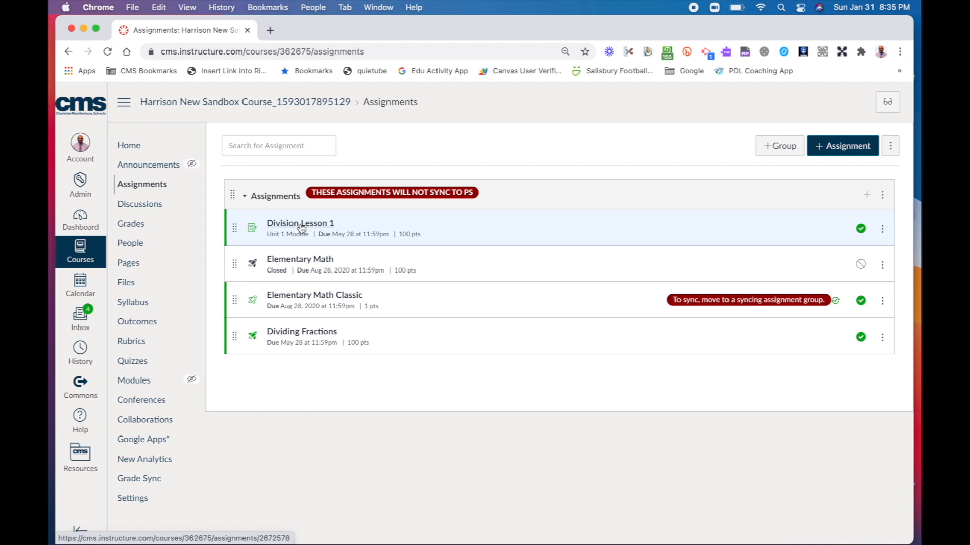
{"action": "left_click", "coordinate": [301, 228]}
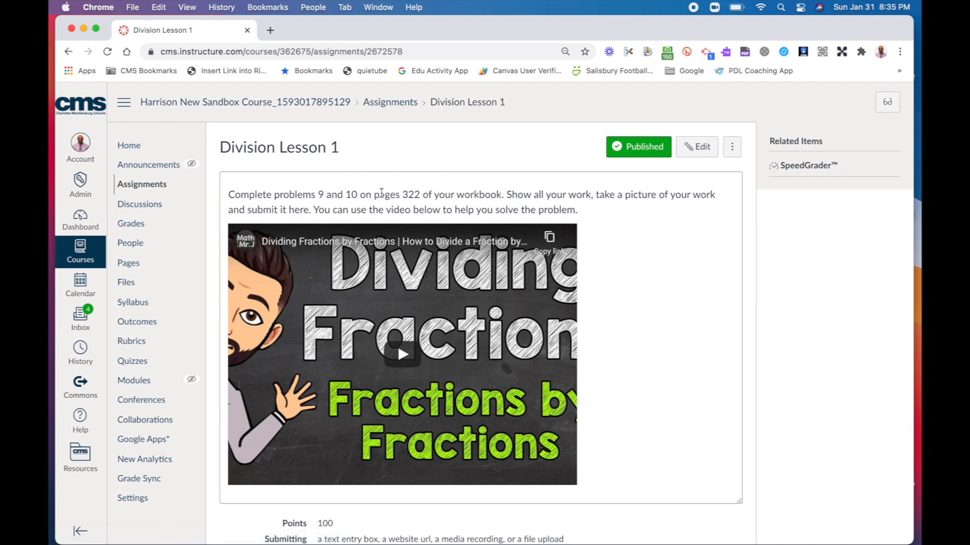
{"action": "scroll", "coordinate": [455, 311], "scroll_direction": "down", "scroll_amount": 3}
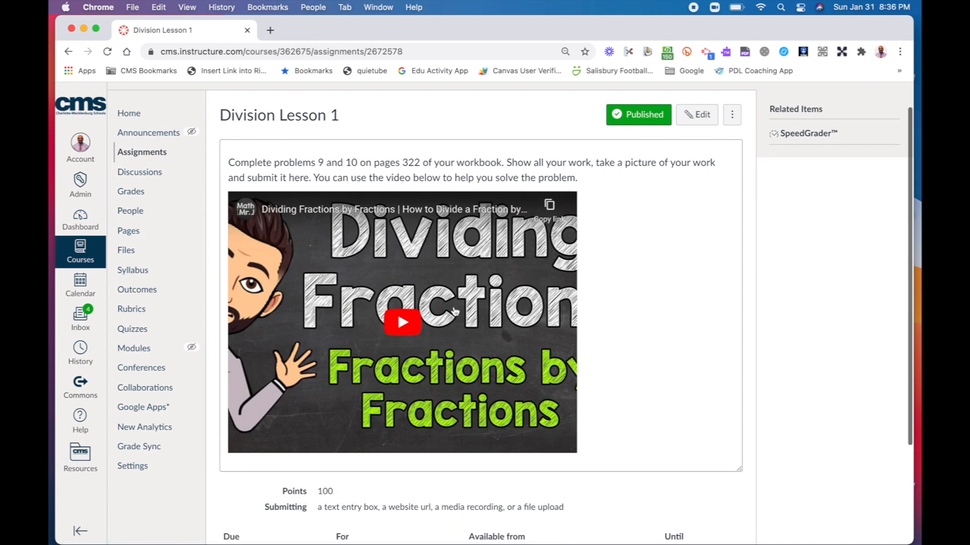
{"action": "scroll", "coordinate": [455, 312], "scroll_direction": "down", "scroll_amount": 1}
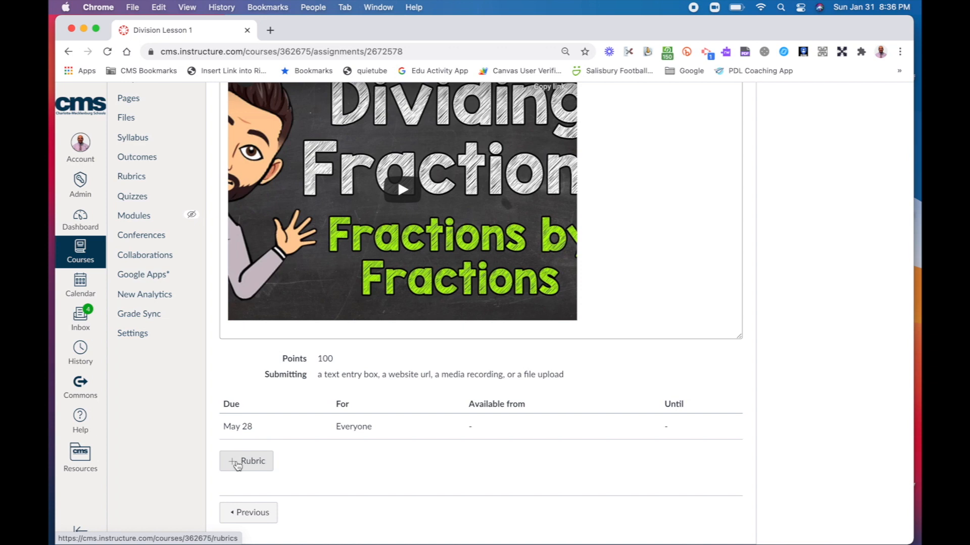
{"action": "left_click", "coordinate": [238, 465]}
{"action": "scroll", "coordinate": [238, 465], "scroll_direction": "down", "scroll_amount": 5}
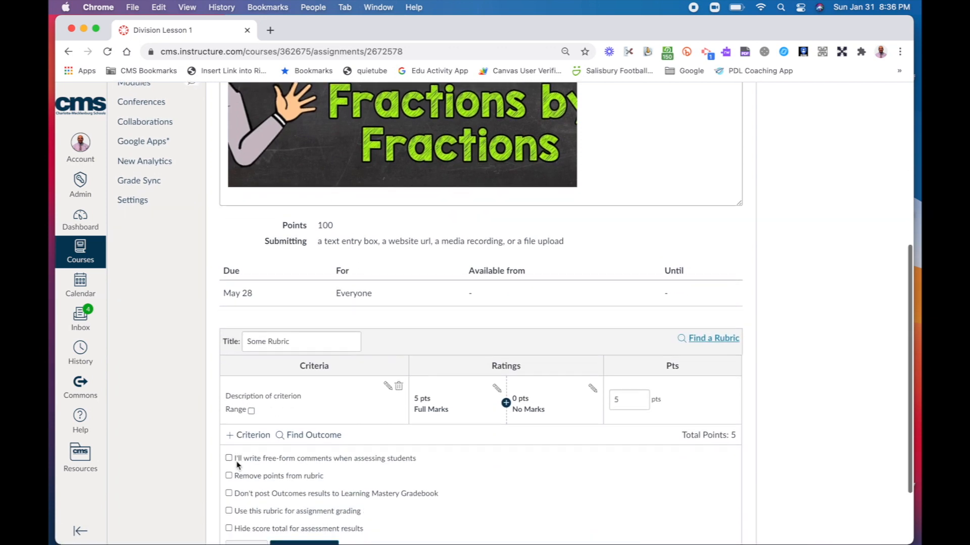
{"action": "scroll", "coordinate": [238, 466], "scroll_direction": "down", "scroll_amount": 1}
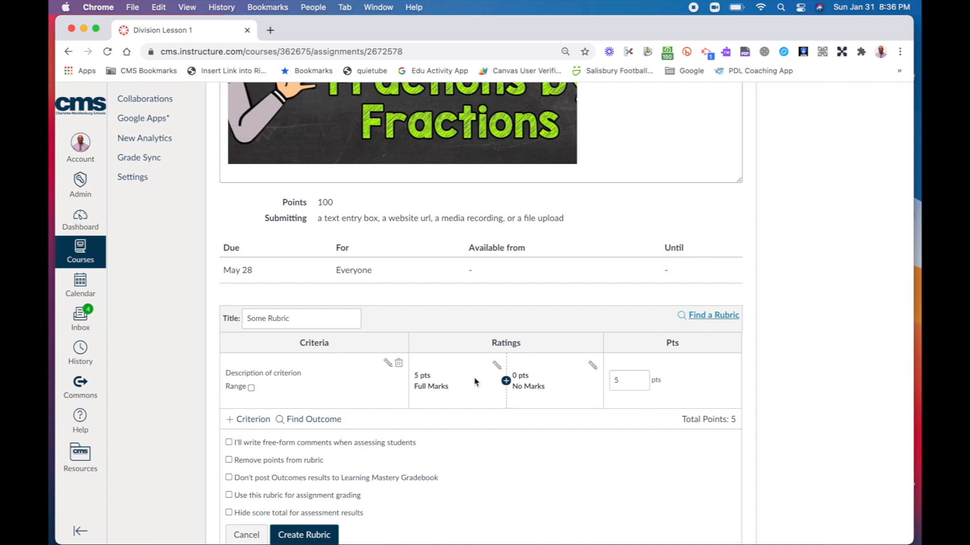
- Add the NC.5.NF.7 outcome from the "Apply and extend" group of NC.5.NF to the rubric, keeping it used for scoring
{"action": "left_click", "coordinate": [314, 424]}
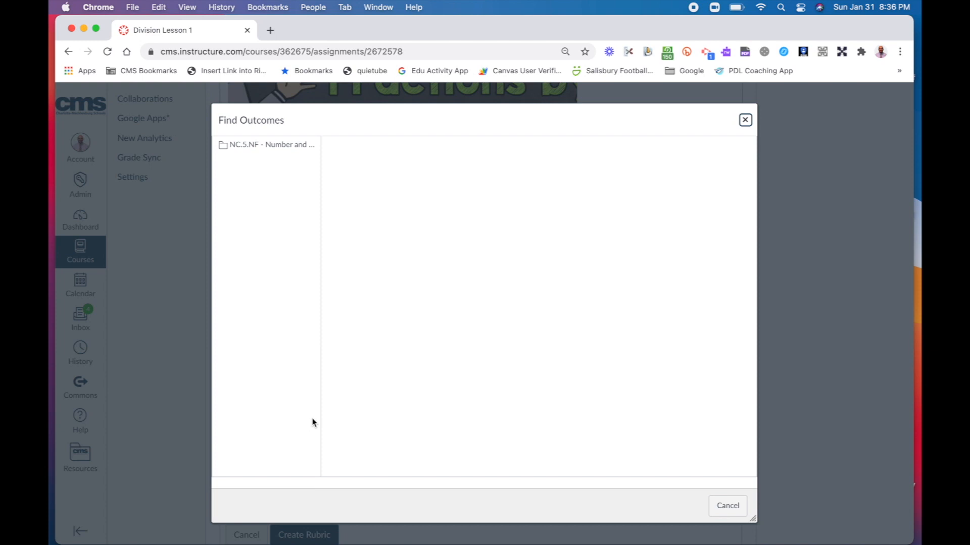
{"action": "left_click", "coordinate": [276, 150]}
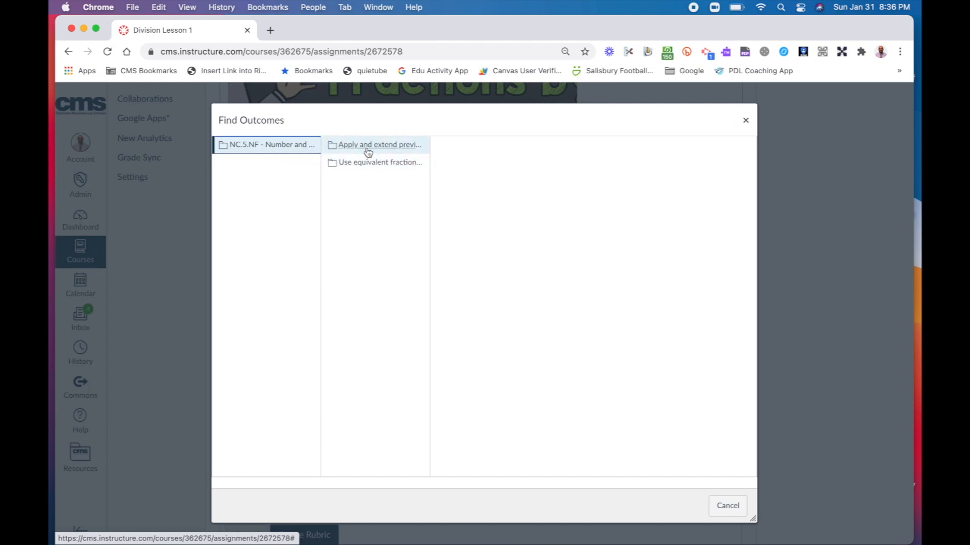
{"action": "left_click", "coordinate": [368, 150]}
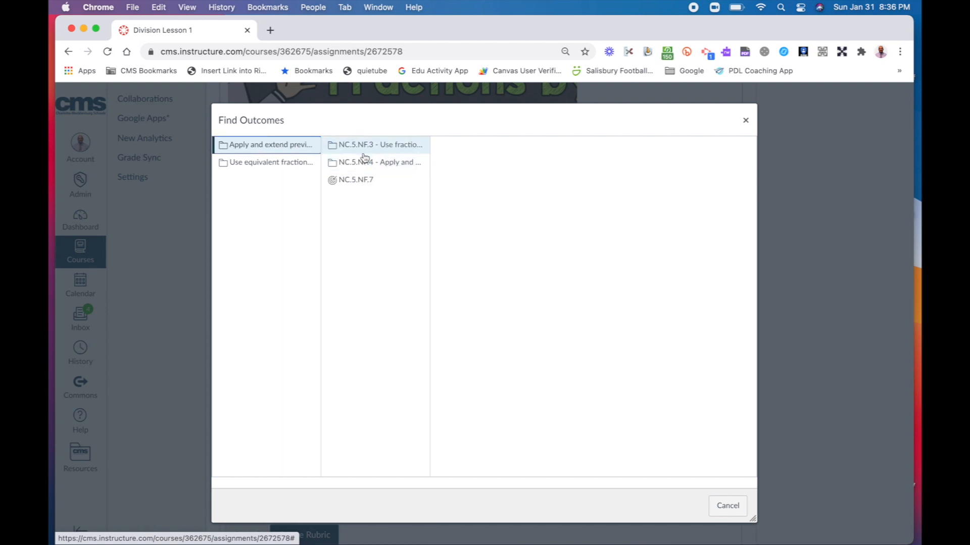
{"action": "left_click", "coordinate": [364, 179]}
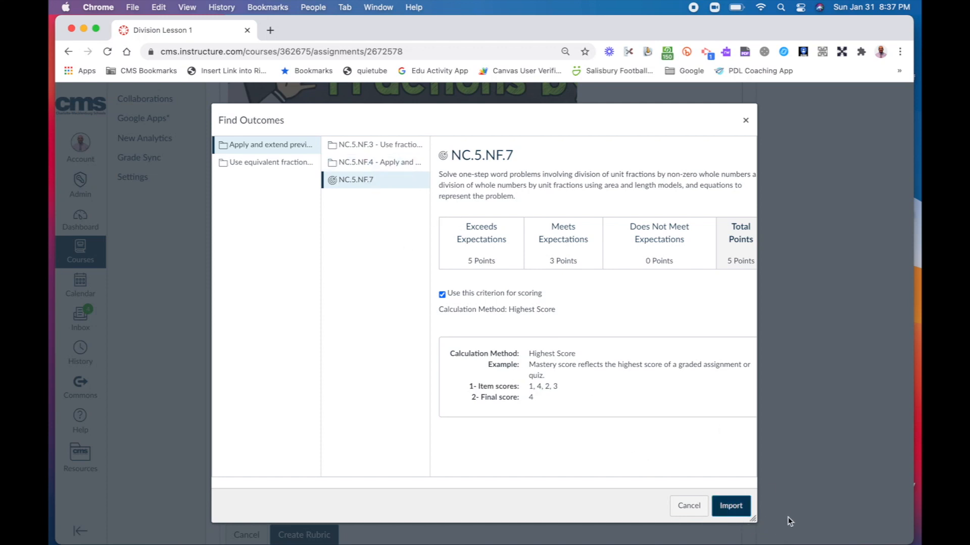
{"action": "left_click", "coordinate": [731, 514]}
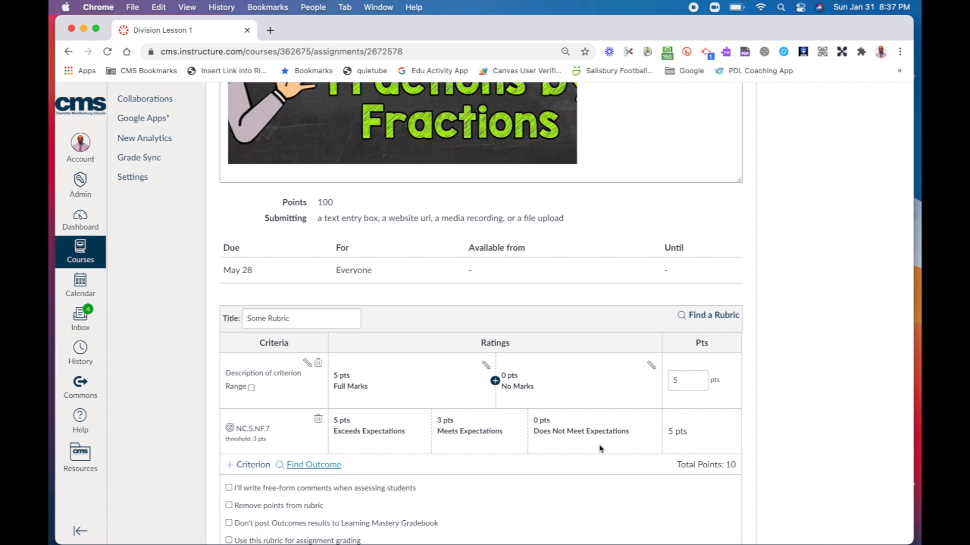
- Add the NC.5.NF.3.i outcome from the NC.5.NF.3 group to the rubric, keeping it used for scoring
{"action": "left_click", "coordinate": [313, 465]}
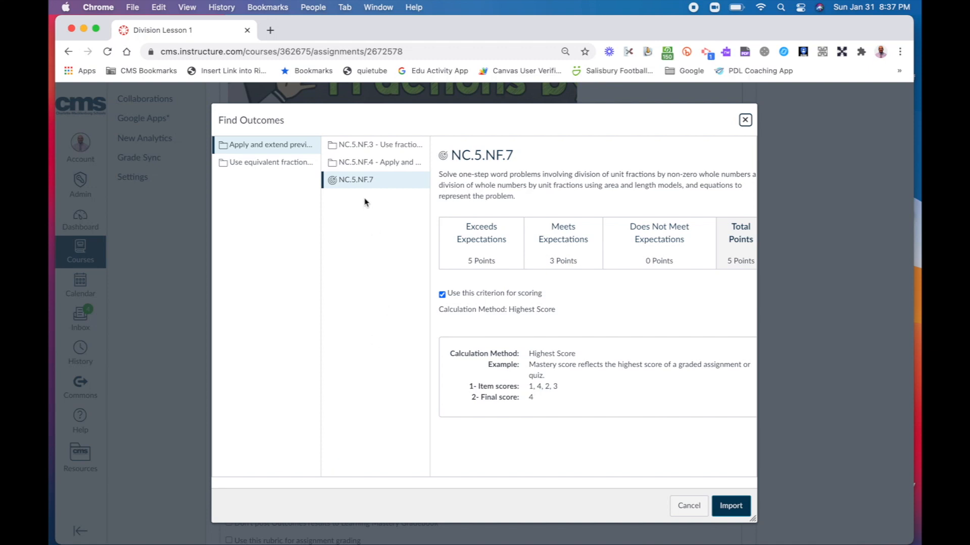
{"action": "left_click", "coordinate": [350, 150]}
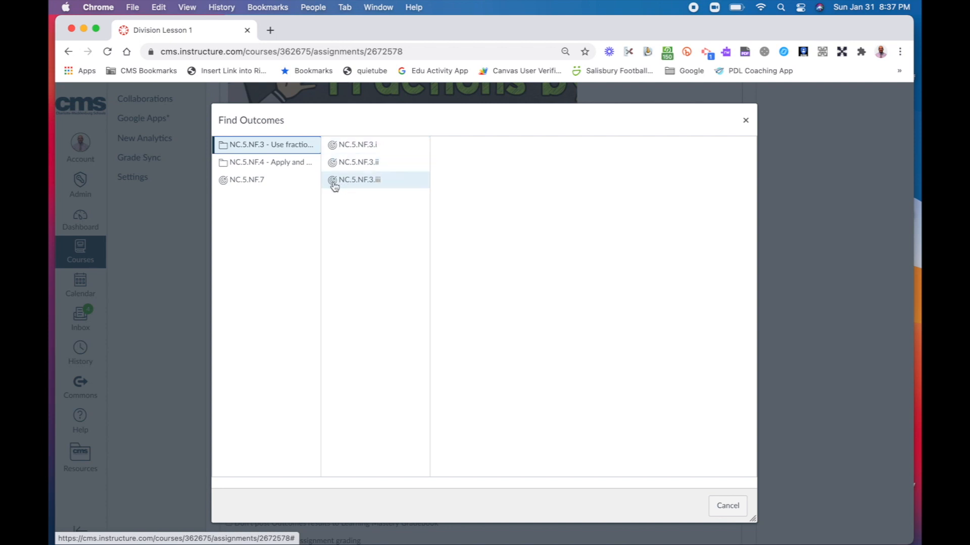
{"action": "left_click", "coordinate": [342, 151]}
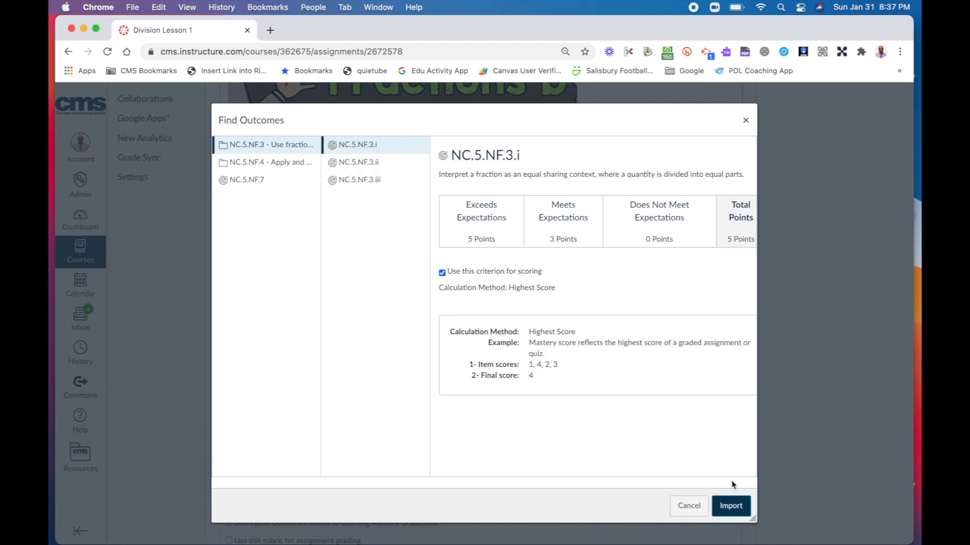
{"action": "left_click", "coordinate": [730, 512]}
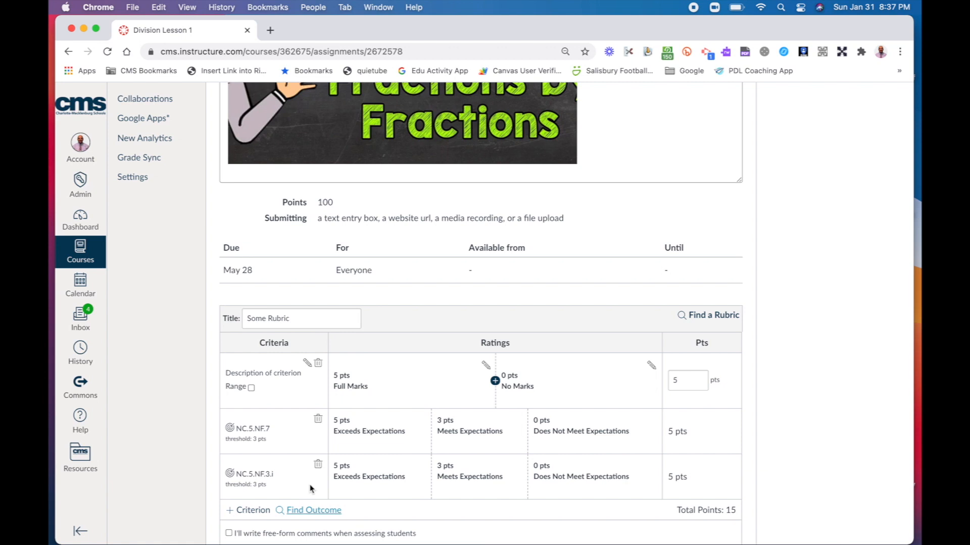
- Add the NC.5.NF.3.ii and NC.5.NF.3.iii outcomes to the rubric as scoring criteria
{"action": "left_click", "coordinate": [310, 511]}
{"action": "left_click", "coordinate": [352, 164]}
{"action": "left_click", "coordinate": [731, 506]}
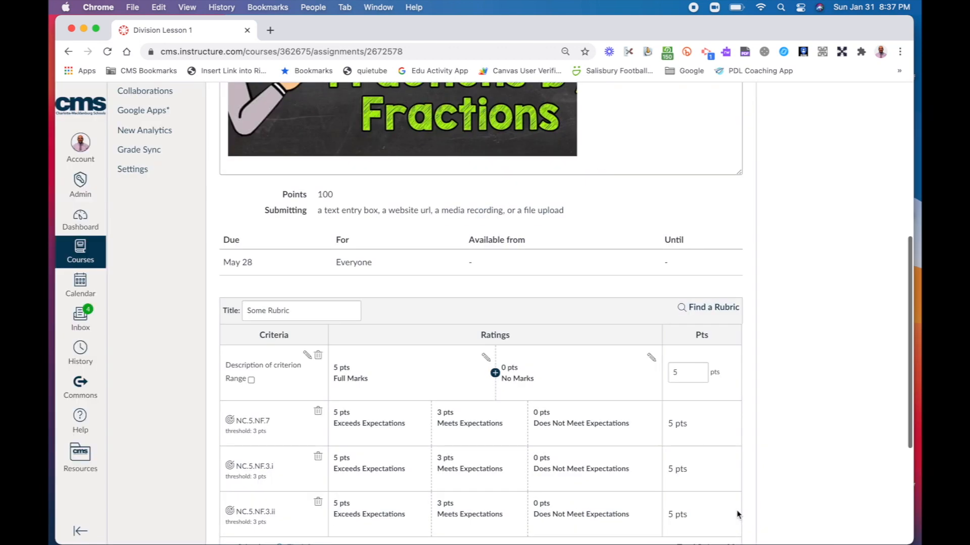
{"action": "scroll", "coordinate": [460, 419], "scroll_direction": "down", "scroll_amount": 2}
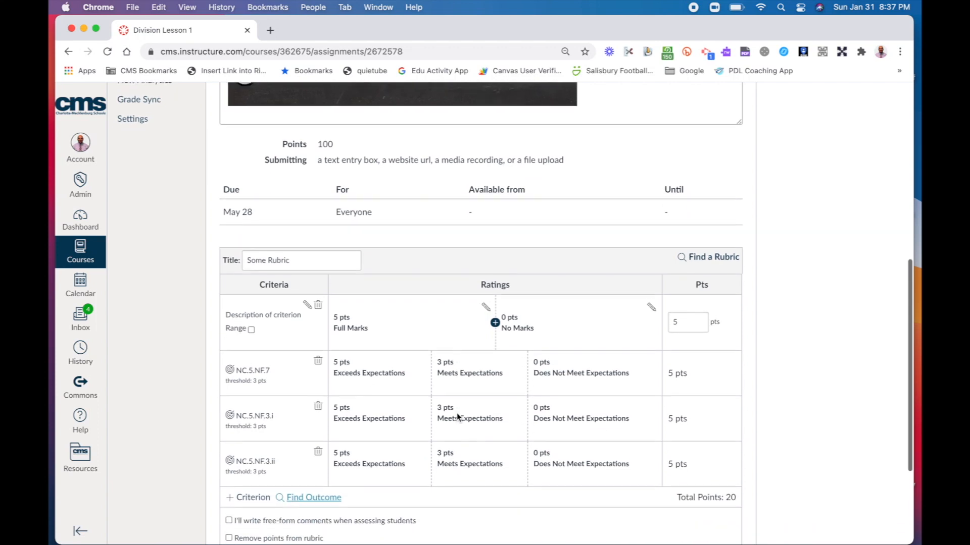
{"action": "left_click", "coordinate": [320, 497]}
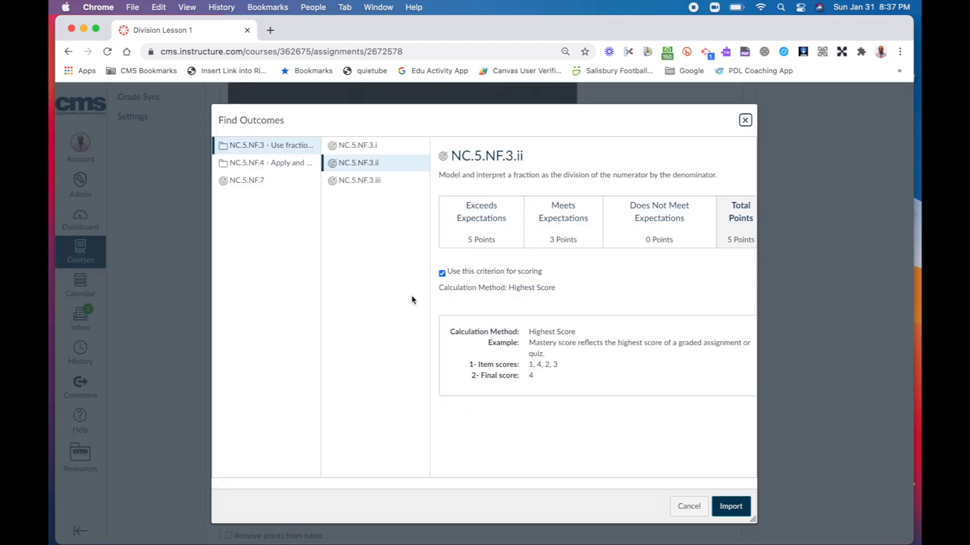
{"action": "left_click", "coordinate": [366, 180]}
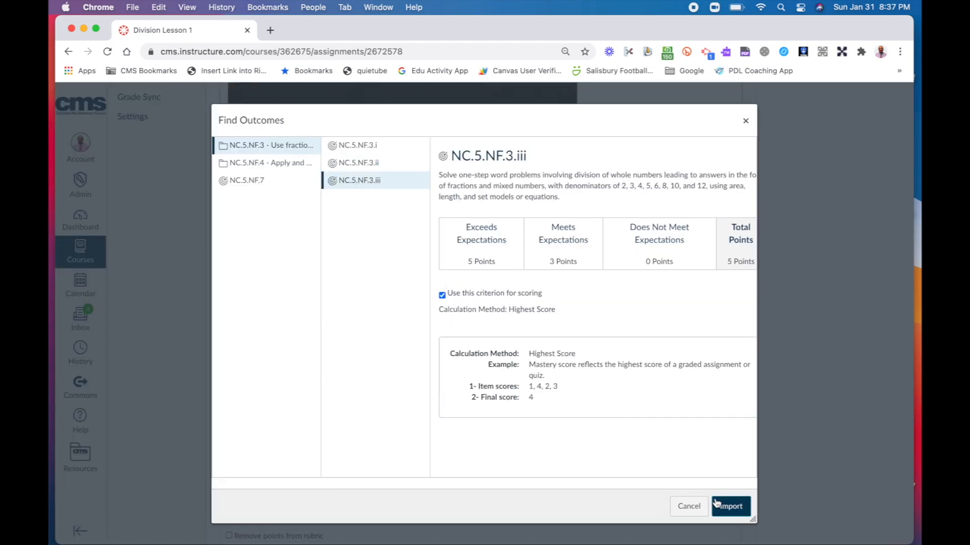
{"action": "left_click", "coordinate": [728, 509]}
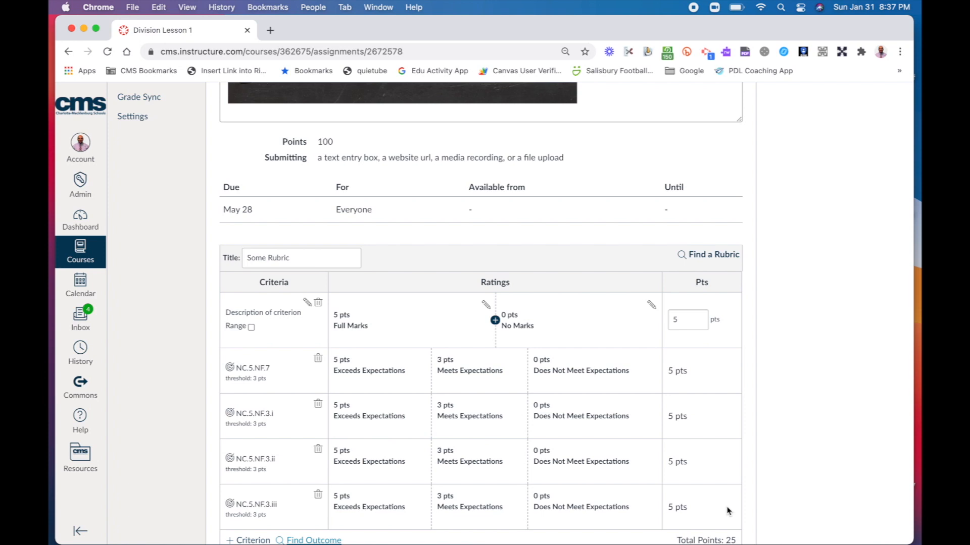
- Set the rubric to be used for assignment grading and delete its default "Description of criterion" row
{"action": "scroll", "coordinate": [727, 511], "scroll_direction": "down", "scroll_amount": 5}
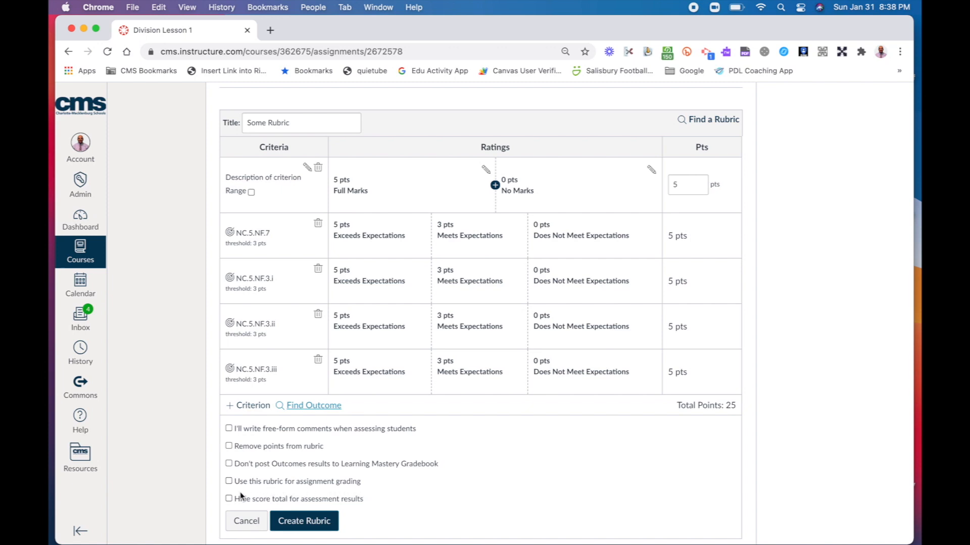
{"action": "left_click", "coordinate": [229, 482]}
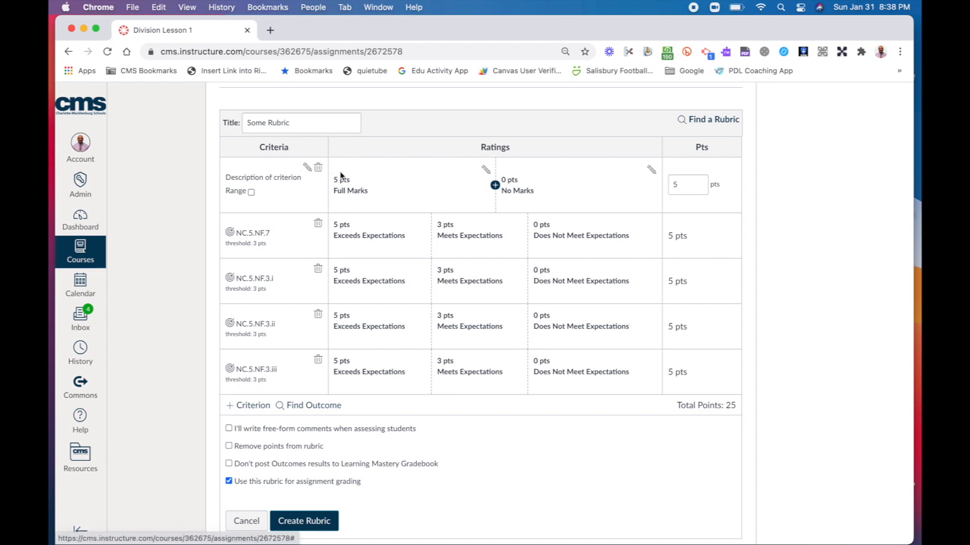
{"action": "left_click", "coordinate": [318, 169]}
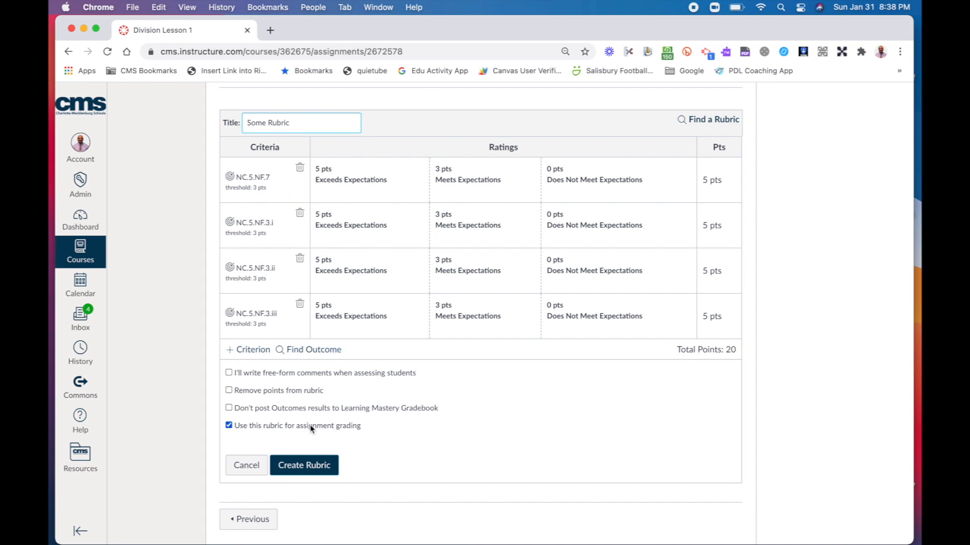
- Create the rubric and change the assignment's points to match the rubric total
{"action": "scroll", "coordinate": [310, 426], "scroll_direction": "up", "scroll_amount": 2}
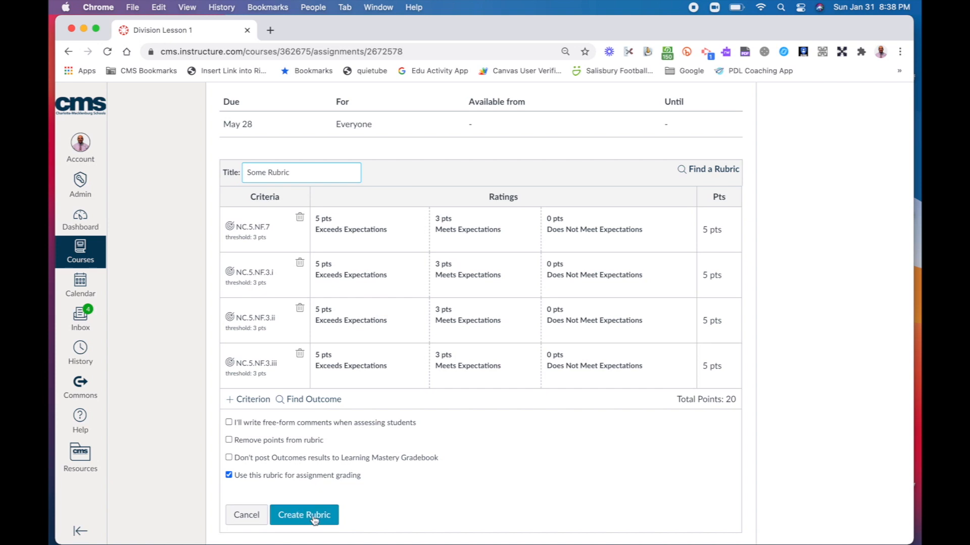
{"action": "left_click", "coordinate": [314, 520]}
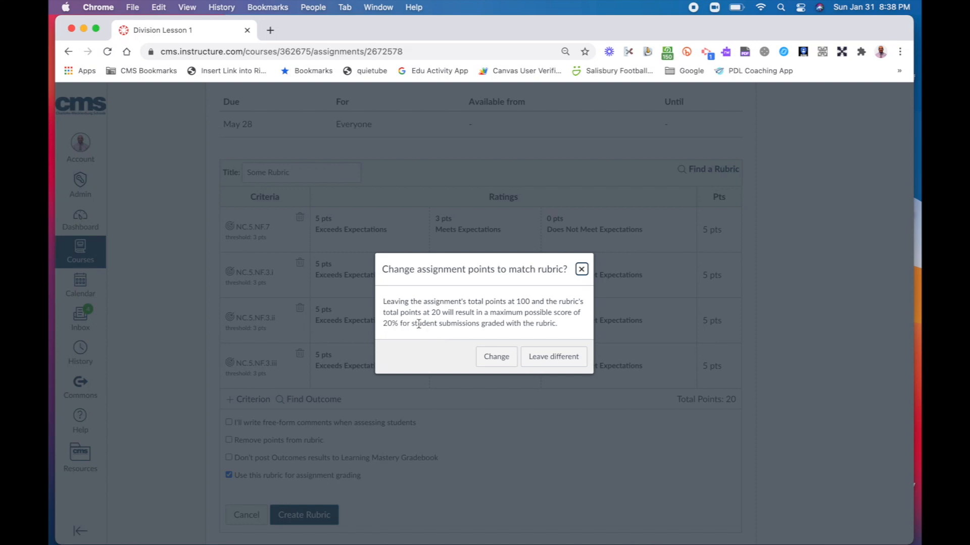
{"action": "scroll", "coordinate": [286, 234], "scroll_direction": "up", "scroll_amount": 2}
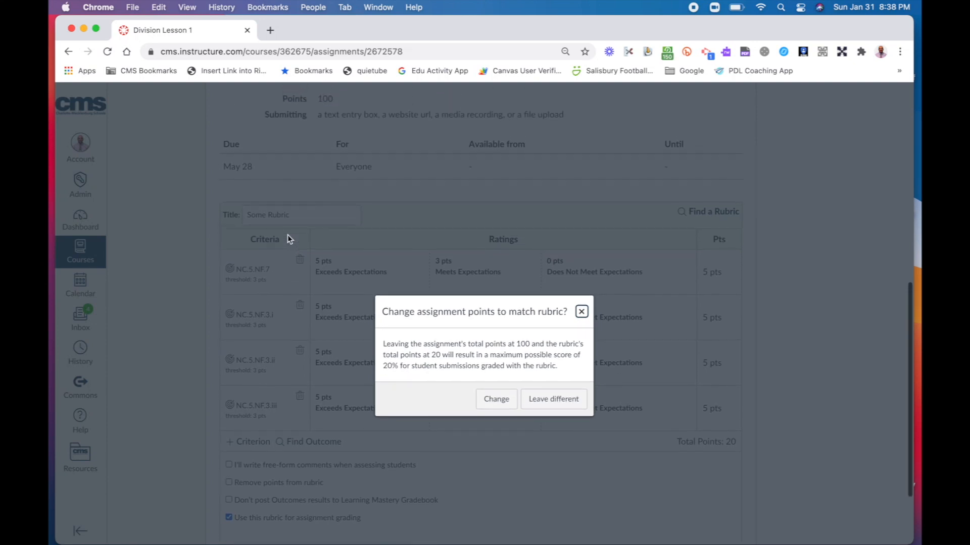
{"action": "scroll", "coordinate": [287, 234], "scroll_direction": "up", "scroll_amount": 1}
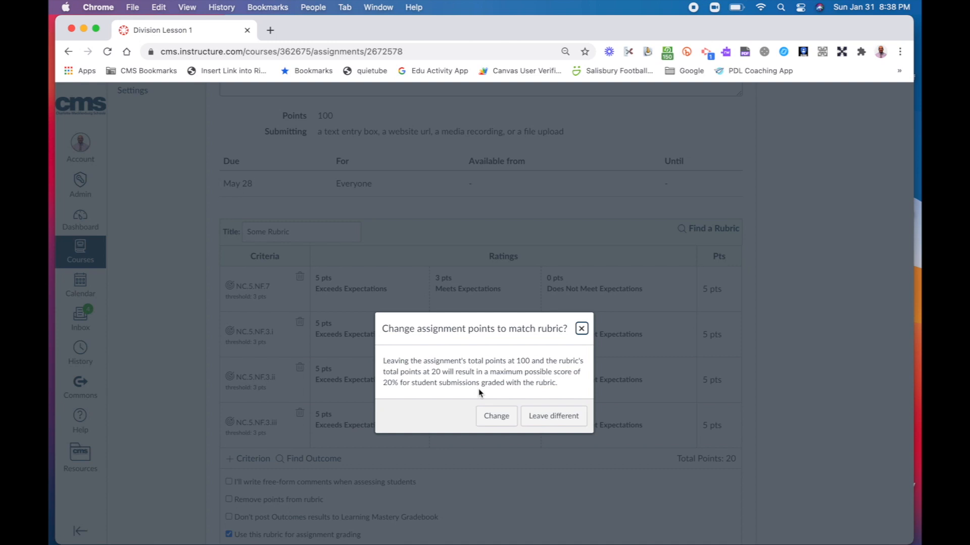
{"action": "left_click", "coordinate": [496, 417]}
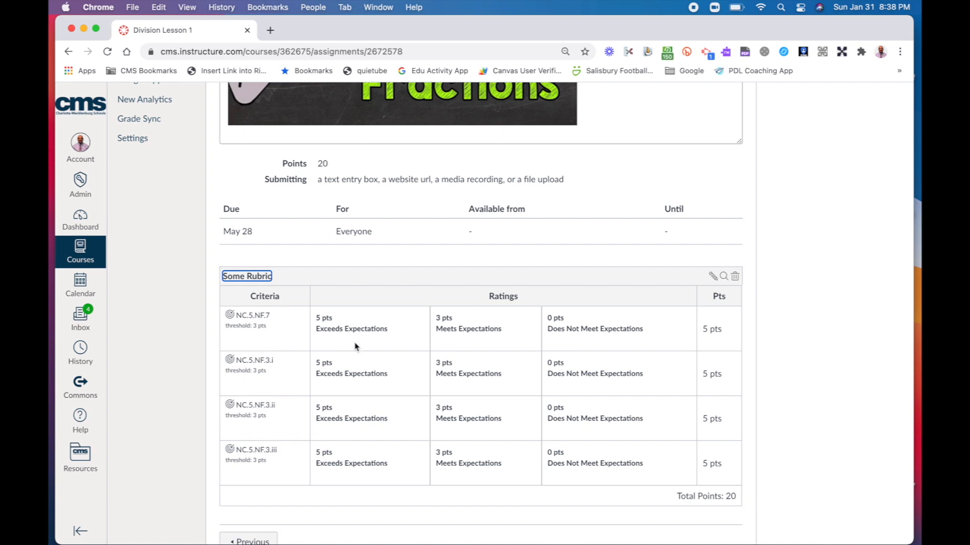
- Open the Dividing Fractions quiz from the course's quiz list
{"action": "scroll", "coordinate": [356, 345], "scroll_direction": "down", "scroll_amount": 2}
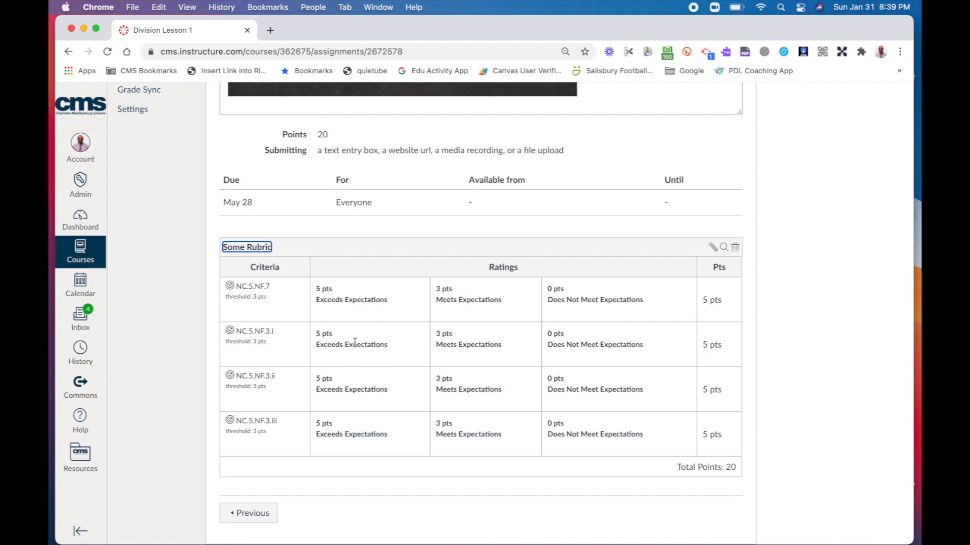
{"action": "scroll", "coordinate": [354, 343], "scroll_direction": "up", "scroll_amount": 10}
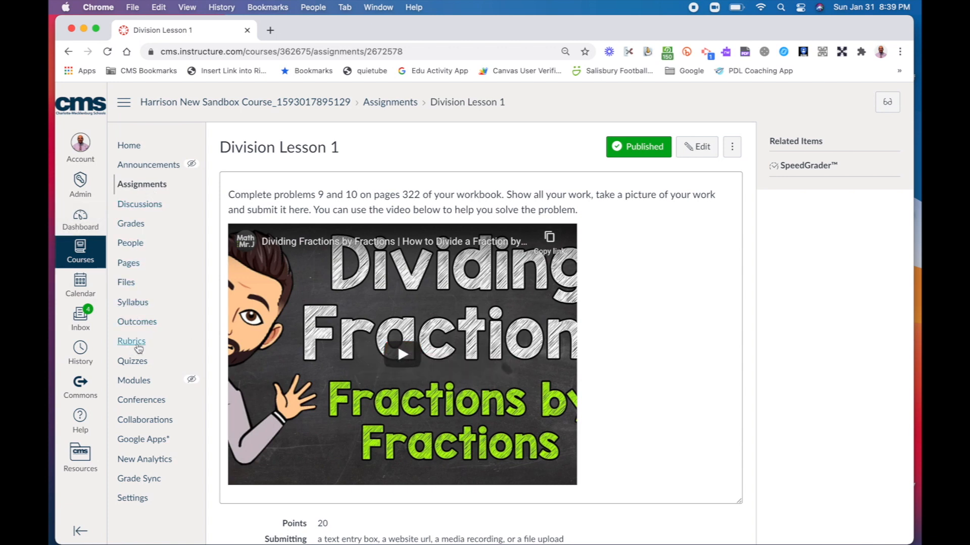
{"action": "left_click", "coordinate": [135, 363]}
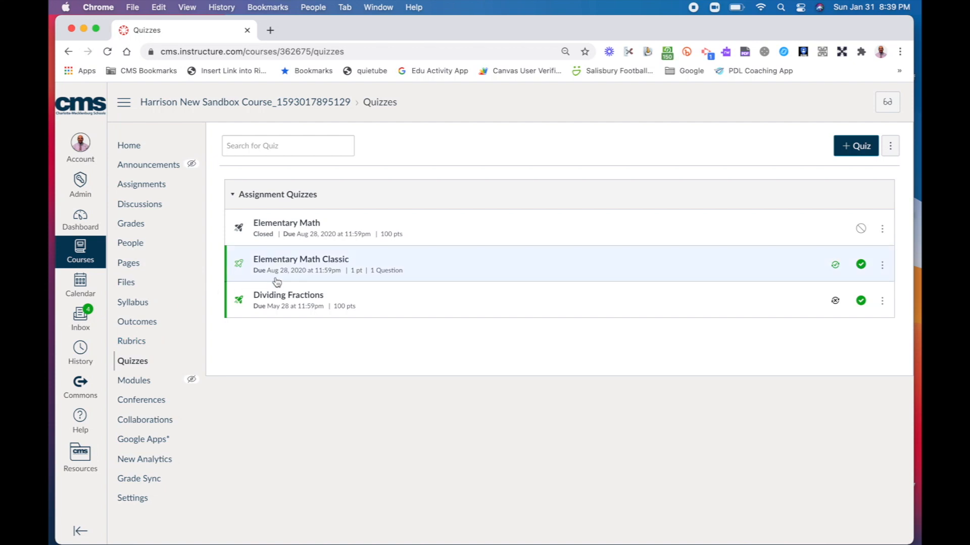
{"action": "left_click", "coordinate": [287, 303]}
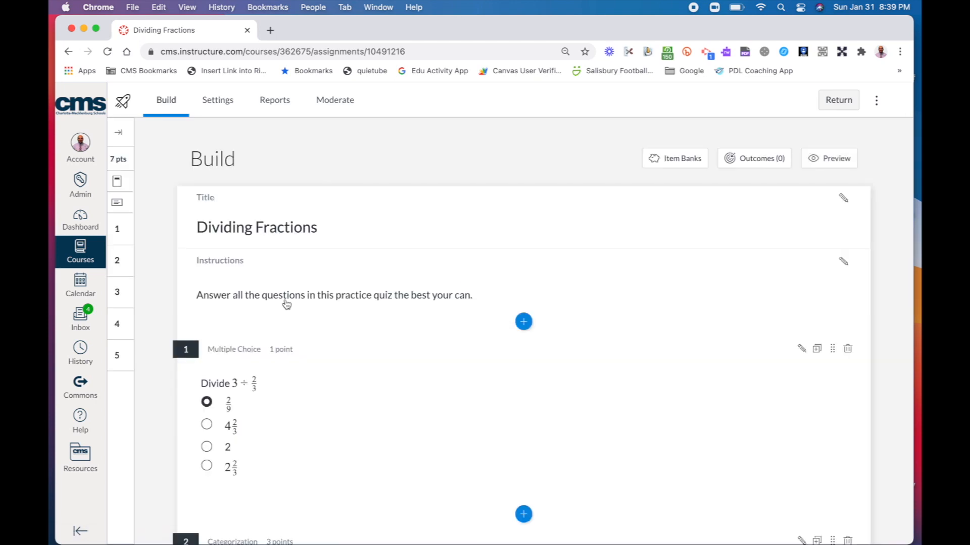
{"action": "scroll", "coordinate": [303, 401], "scroll_direction": "down", "scroll_amount": 2}
{"action": "scroll", "coordinate": [304, 401], "scroll_direction": "up", "scroll_amount": 2}
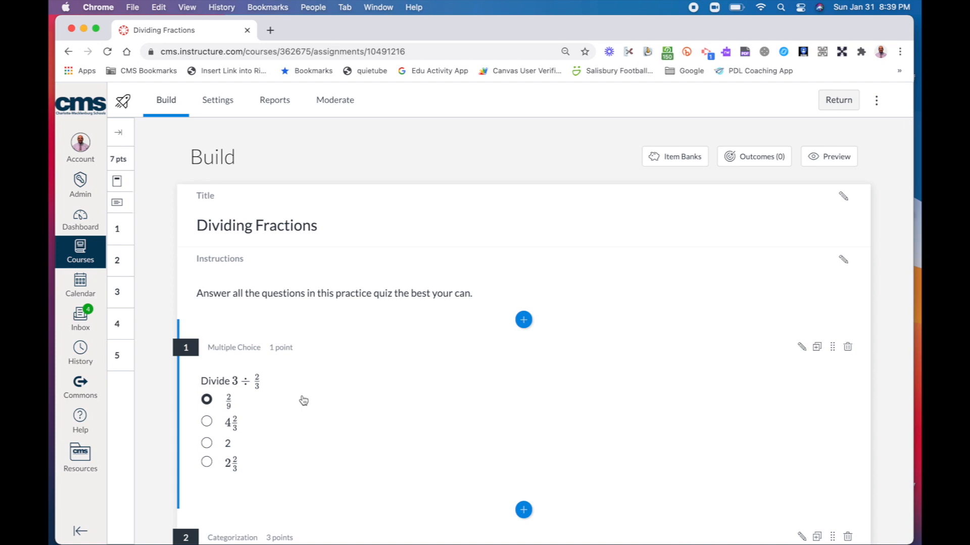
- Align both outcomes of the NC.5.NF.1 group, NC.5.NF.1.i and NC.5.NF.1.ii, to the Dividing Fractions quiz
{"action": "left_click", "coordinate": [755, 160]}
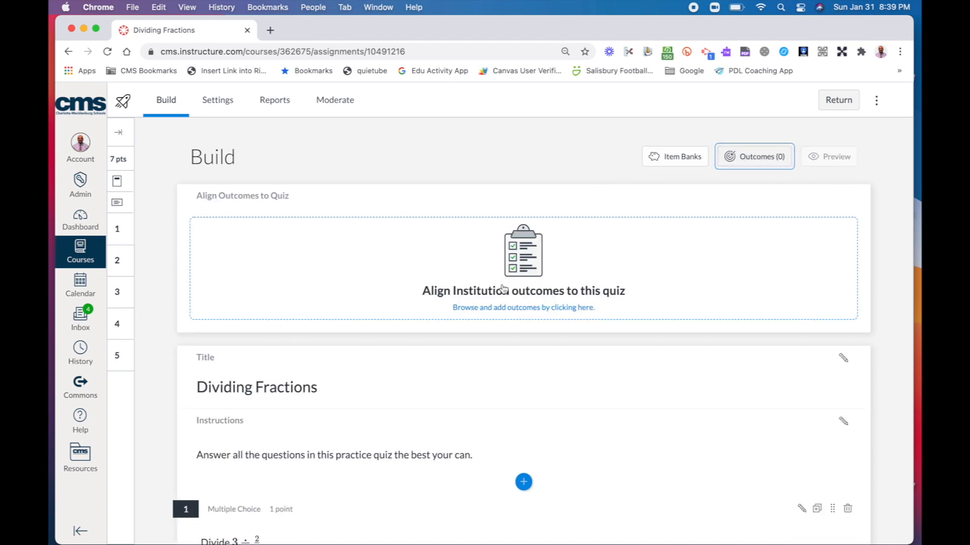
{"action": "left_click", "coordinate": [475, 309]}
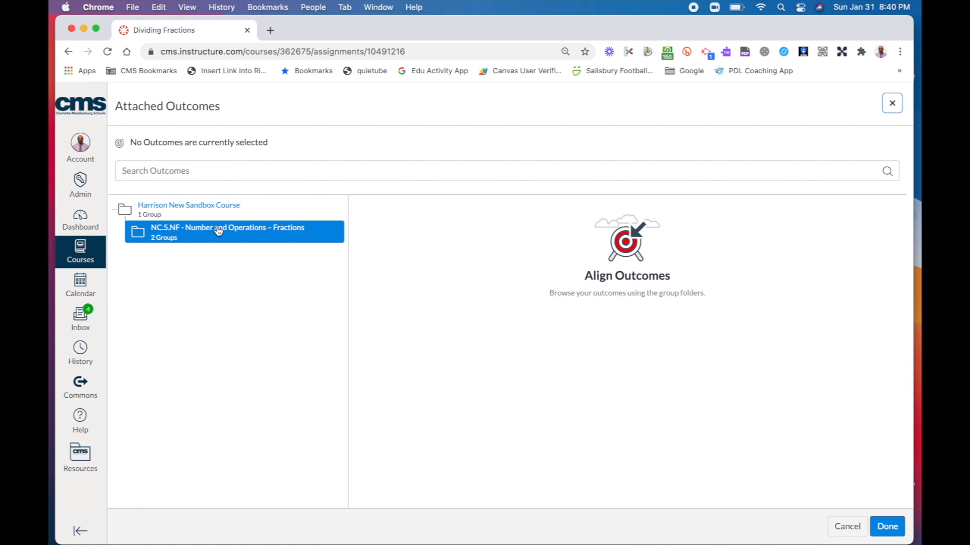
{"action": "left_click", "coordinate": [194, 231]}
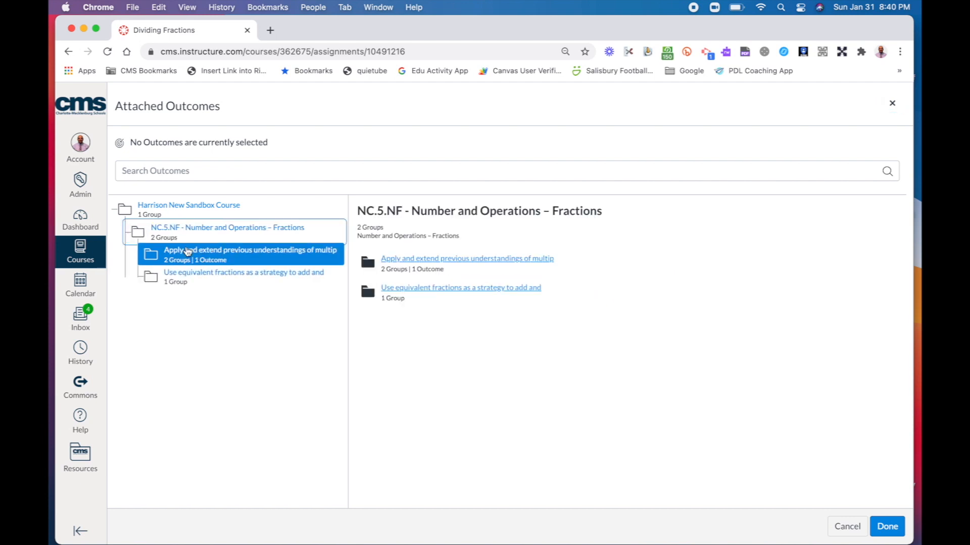
{"action": "left_click", "coordinate": [192, 278]}
{"action": "left_click", "coordinate": [435, 264]}
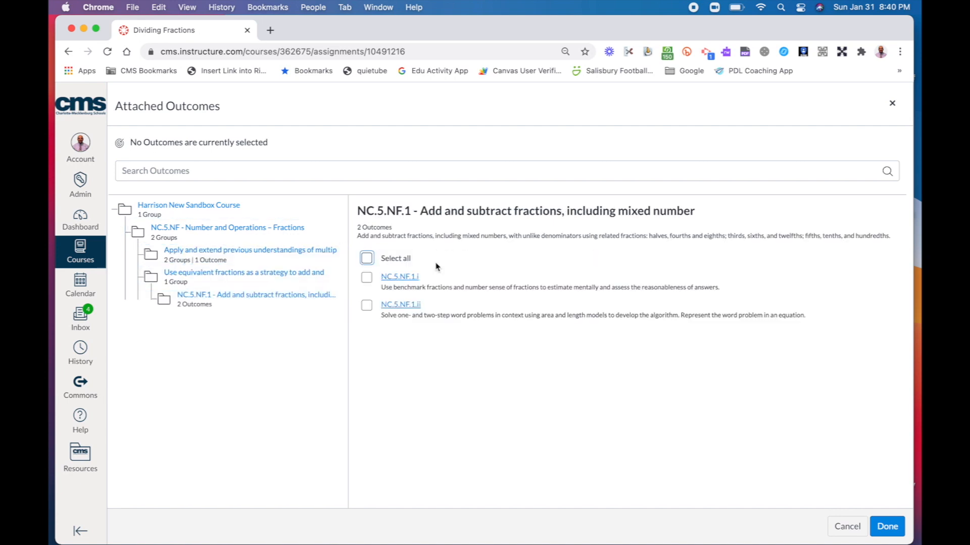
{"action": "left_click", "coordinate": [367, 259]}
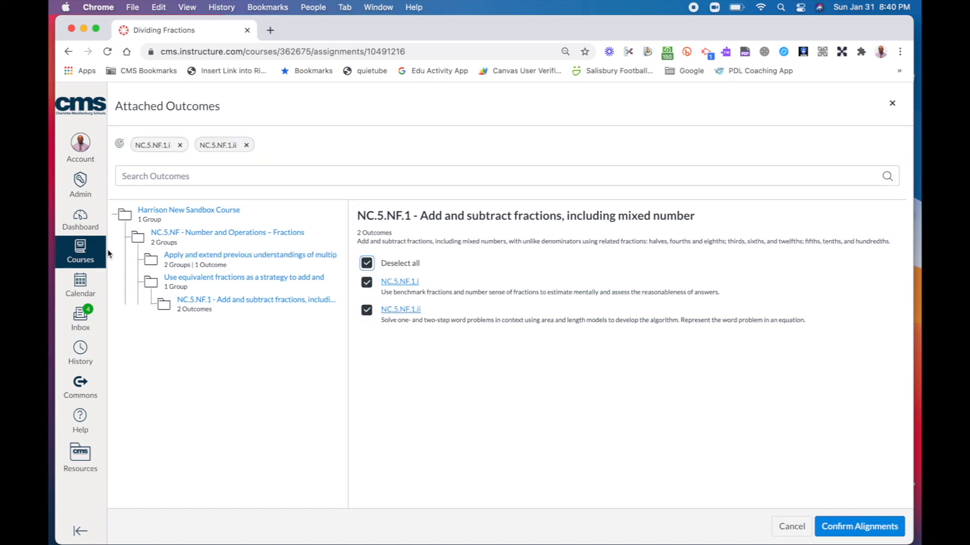
{"action": "left_click", "coordinate": [331, 316]}
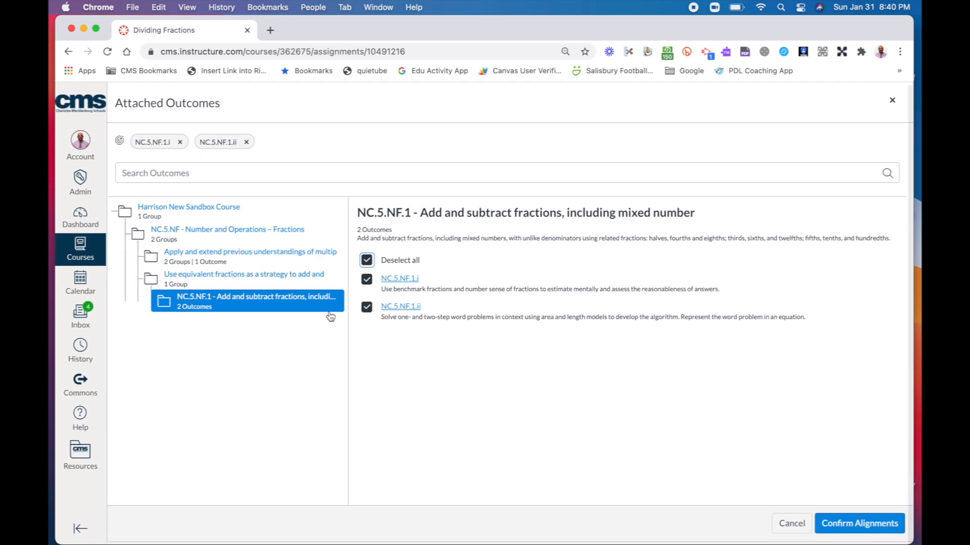
{"action": "left_click", "coordinate": [858, 526]}
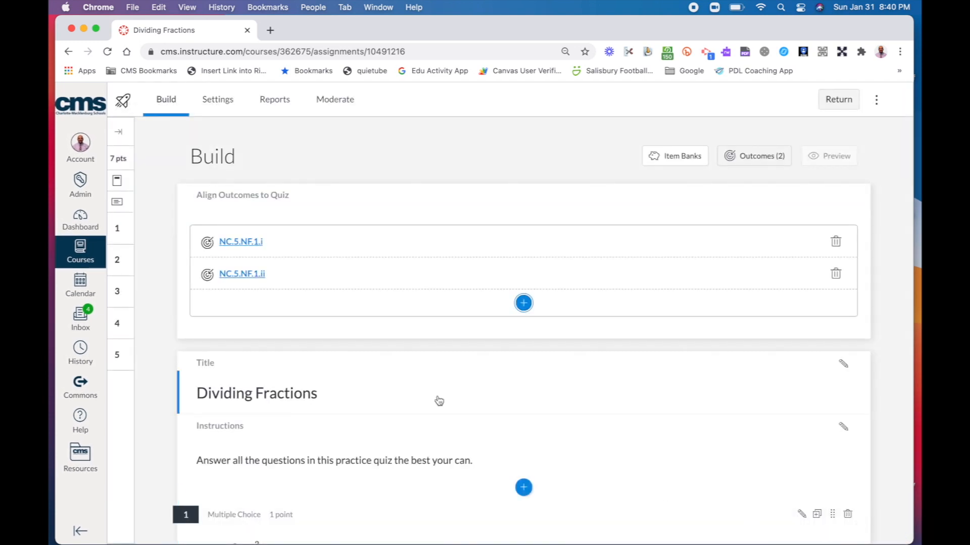
- Align NC.5.NF.7 and all outcomes of the NC.5.NF.3 group to the quiz as well
{"action": "left_click", "coordinate": [523, 303]}
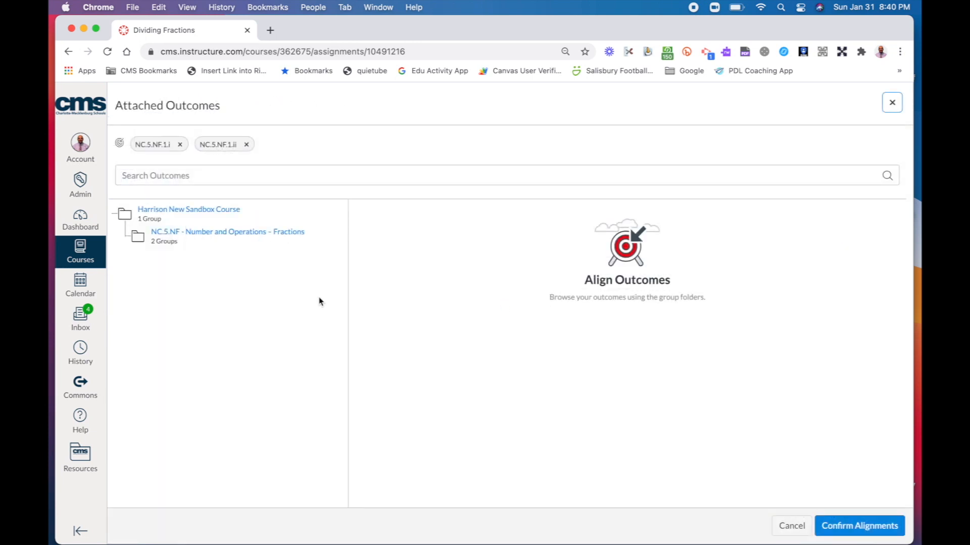
{"action": "left_click", "coordinate": [184, 237]}
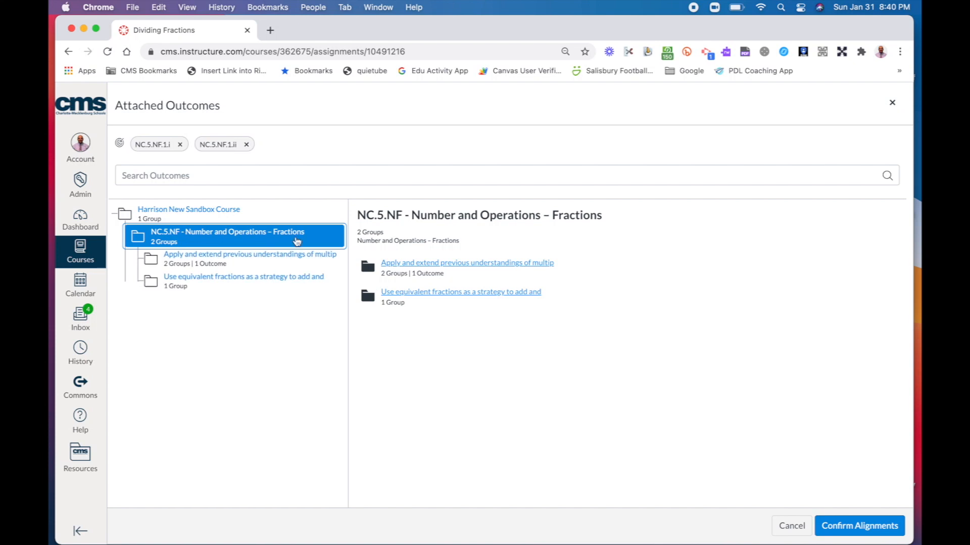
{"action": "left_click", "coordinate": [391, 264]}
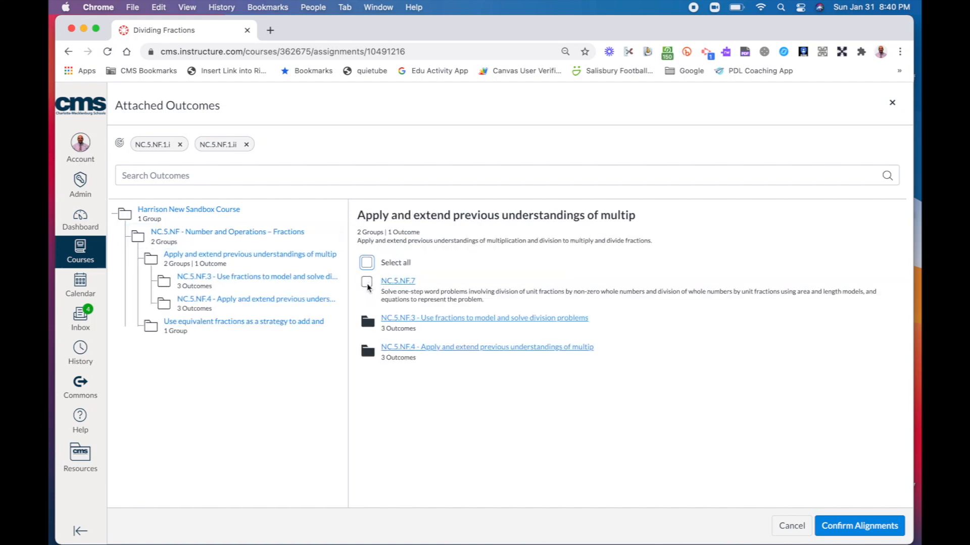
{"action": "left_click", "coordinate": [367, 283]}
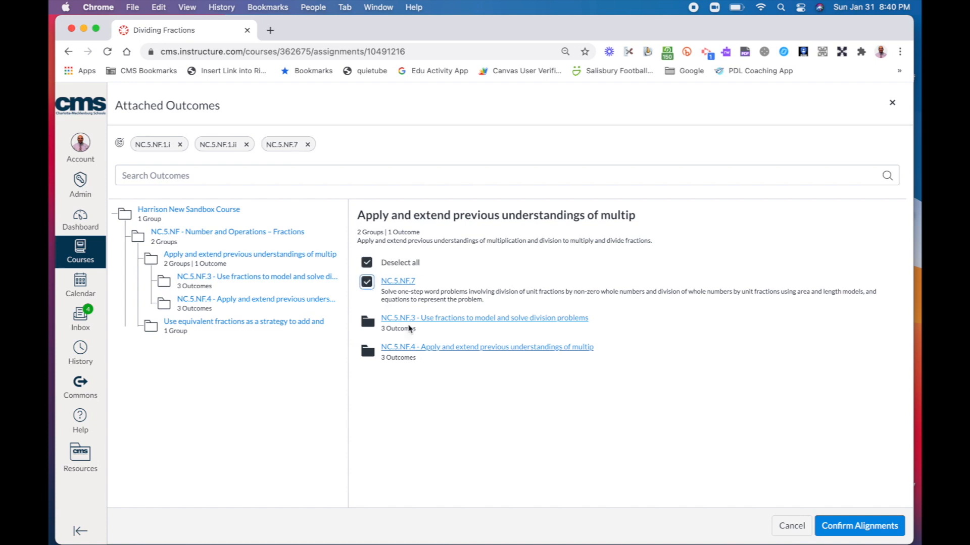
{"action": "left_click", "coordinate": [420, 318]}
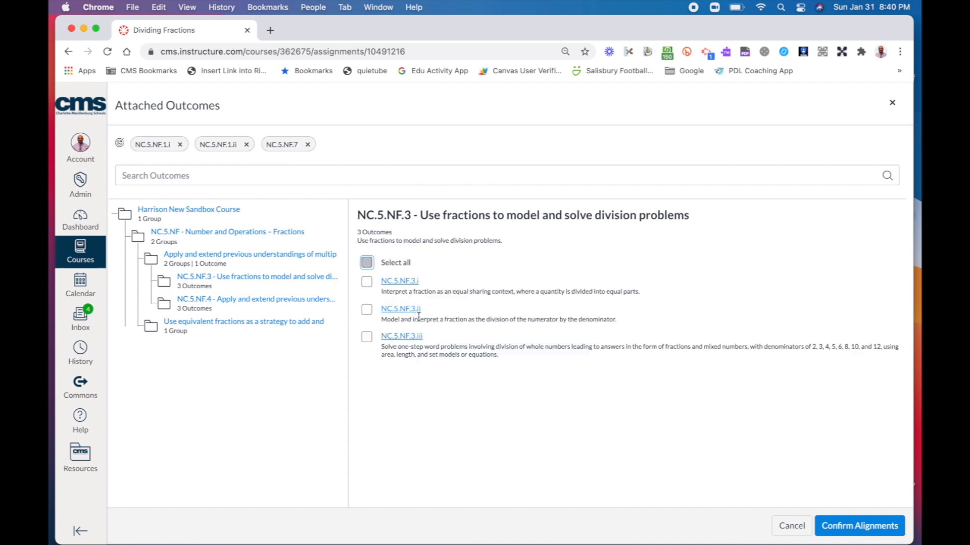
{"action": "left_click", "coordinate": [367, 263]}
{"action": "left_click", "coordinate": [858, 526]}
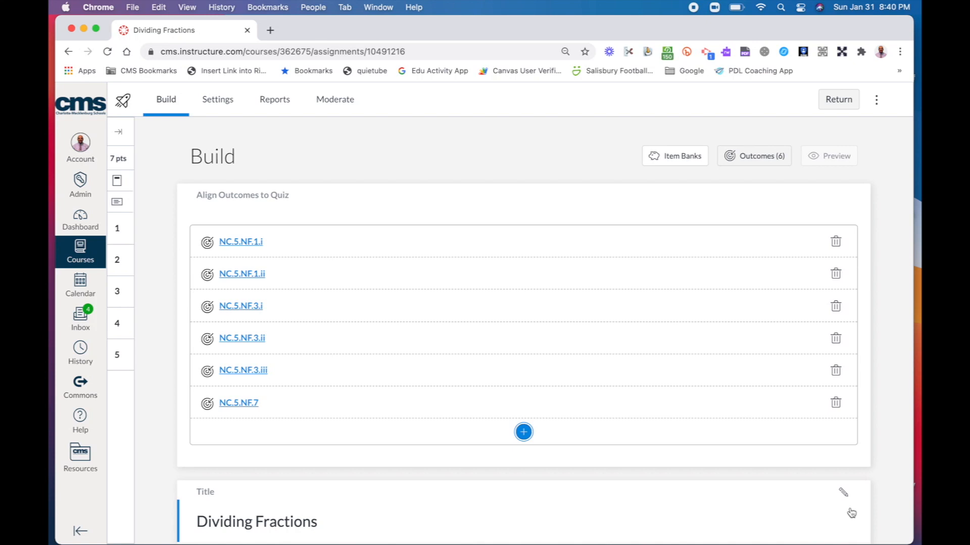
- Look over the quiz's aligned outcomes, its instructions and its first questions
{"action": "scroll", "coordinate": [732, 359], "scroll_direction": "down", "scroll_amount": 7}
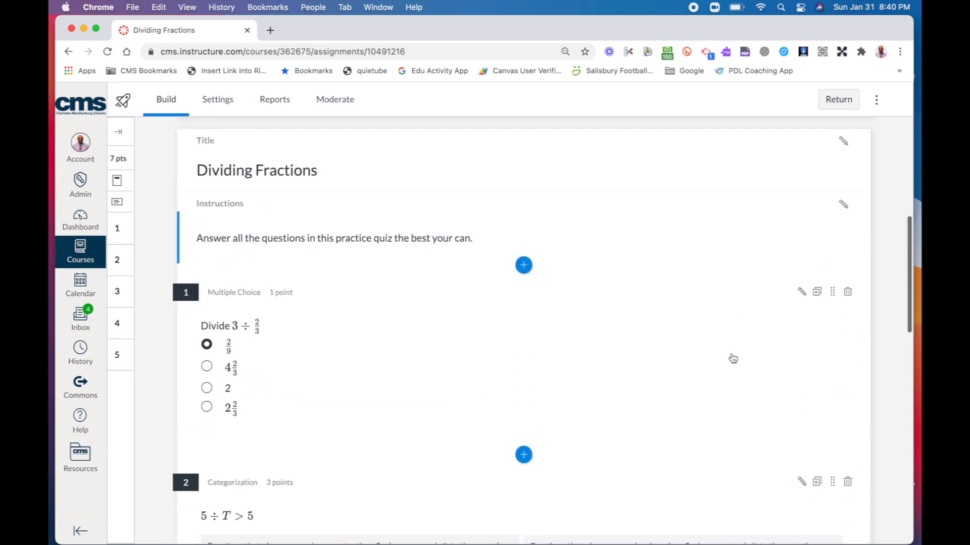
{"action": "scroll", "coordinate": [732, 359], "scroll_direction": "up", "scroll_amount": 7}
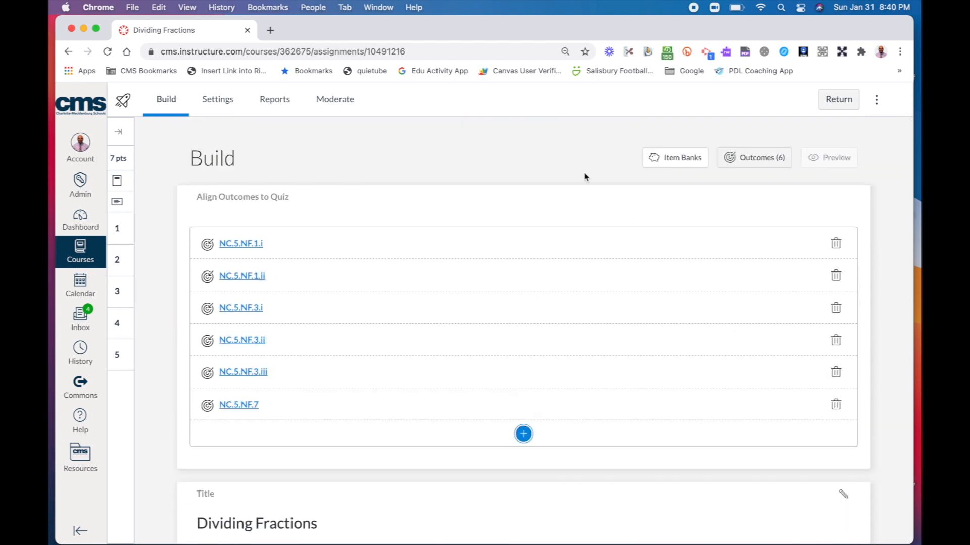
{"action": "scroll", "coordinate": [518, 315], "scroll_direction": "down", "scroll_amount": 6}
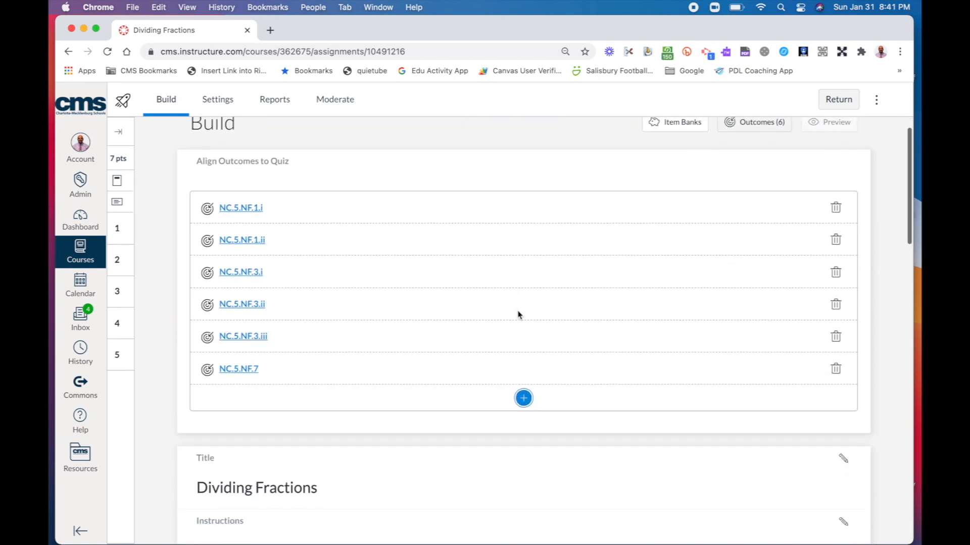
{"action": "scroll", "coordinate": [519, 316], "scroll_direction": "down", "scroll_amount": 1}
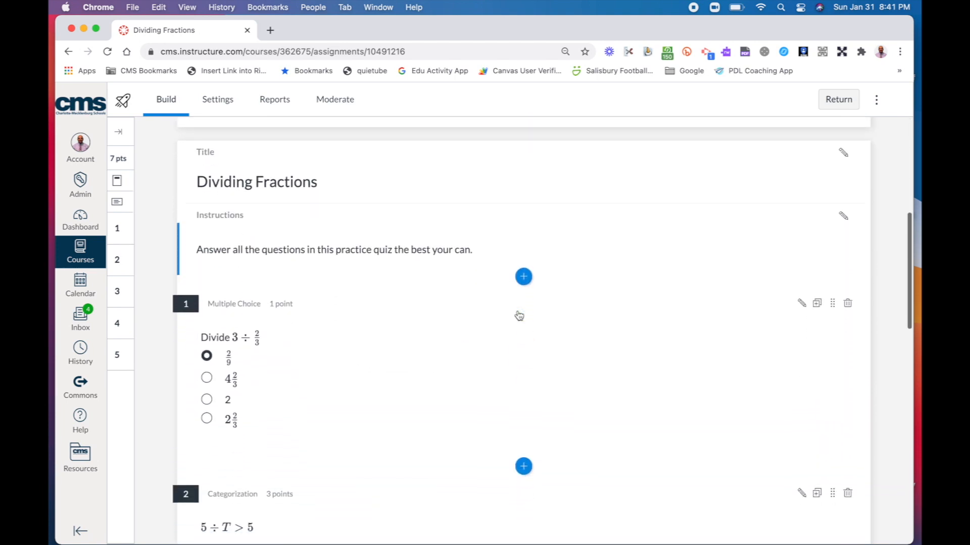
{"action": "scroll", "coordinate": [518, 316], "scroll_direction": "down", "scroll_amount": 1}
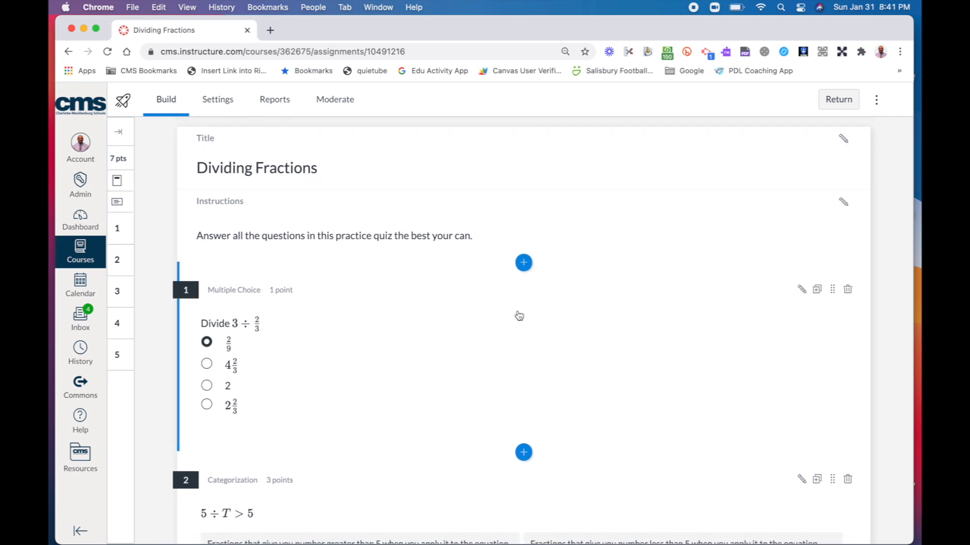
{"action": "scroll", "coordinate": [354, 329], "scroll_direction": "down", "scroll_amount": 2}
{"action": "scroll", "coordinate": [354, 328], "scroll_direction": "down", "scroll_amount": 1}
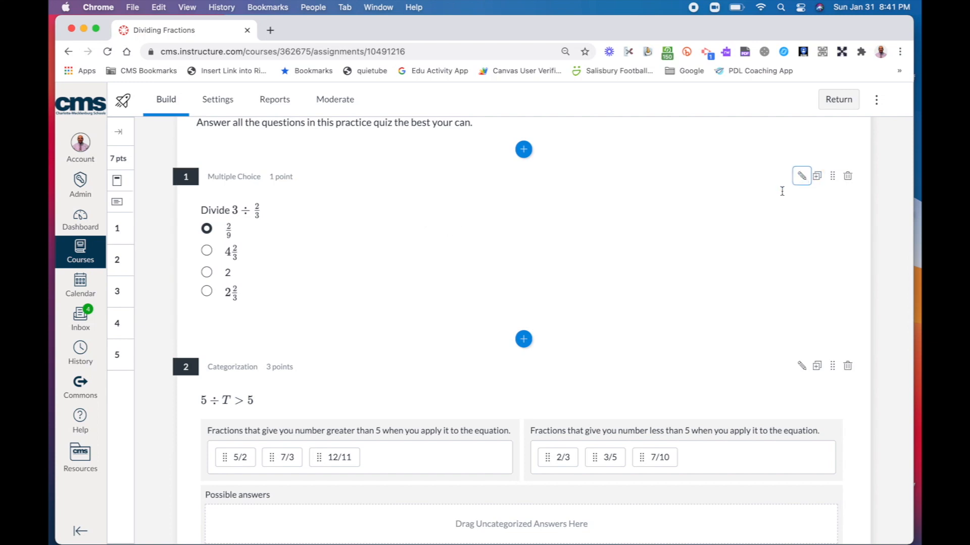
- Open the outcome browser for aligning question 1 of the quiz, and close the question without attaching any outcome
{"action": "left_click", "coordinate": [802, 177]}
{"action": "scroll", "coordinate": [535, 335], "scroll_direction": "down", "scroll_amount": 4}
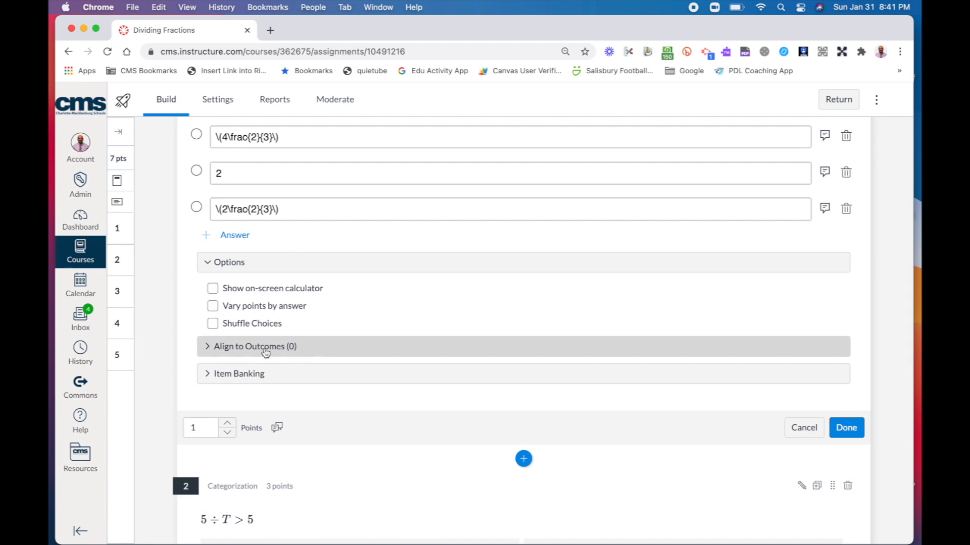
{"action": "left_click", "coordinate": [266, 348]}
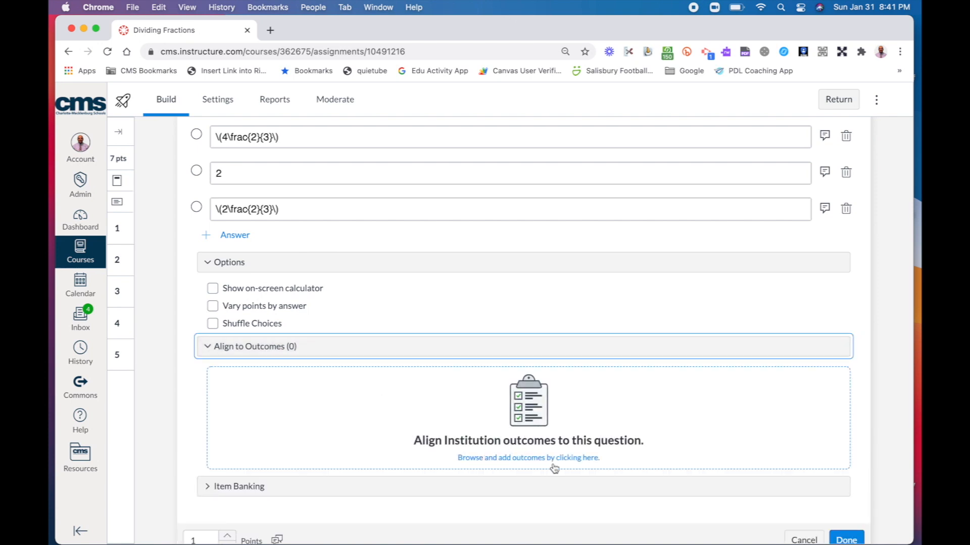
{"action": "scroll", "coordinate": [525, 415], "scroll_direction": "down", "scroll_amount": 3}
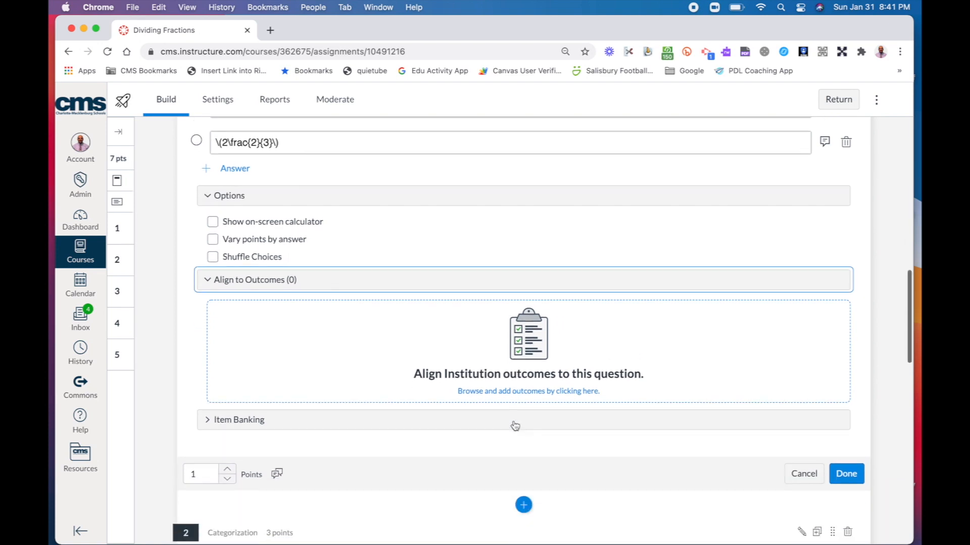
{"action": "left_click", "coordinate": [492, 396]}
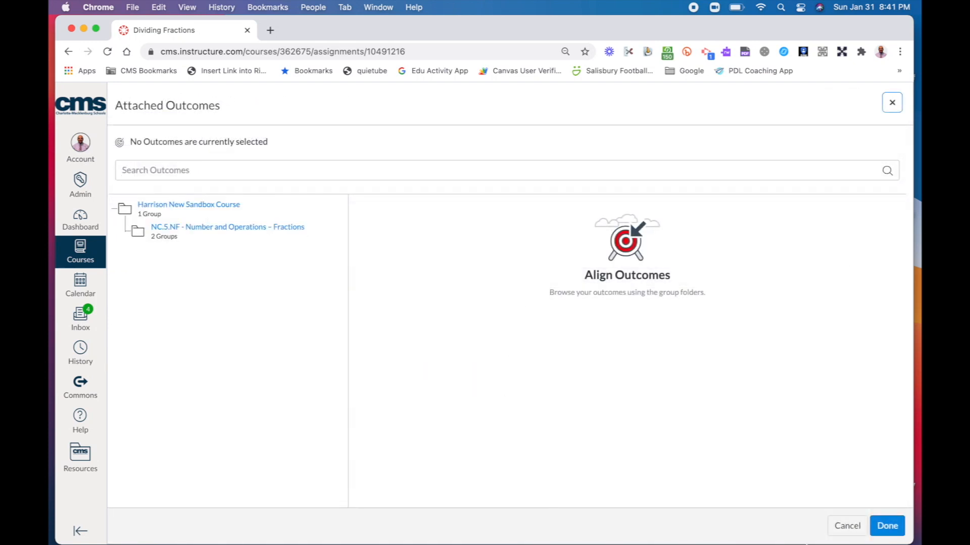
{"action": "left_click", "coordinate": [846, 526]}
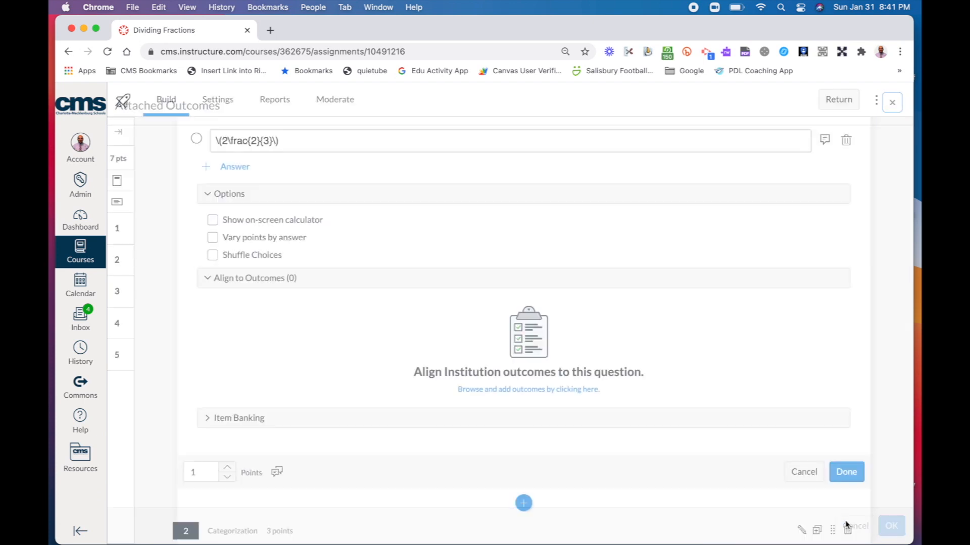
{"action": "left_click", "coordinate": [846, 473]}
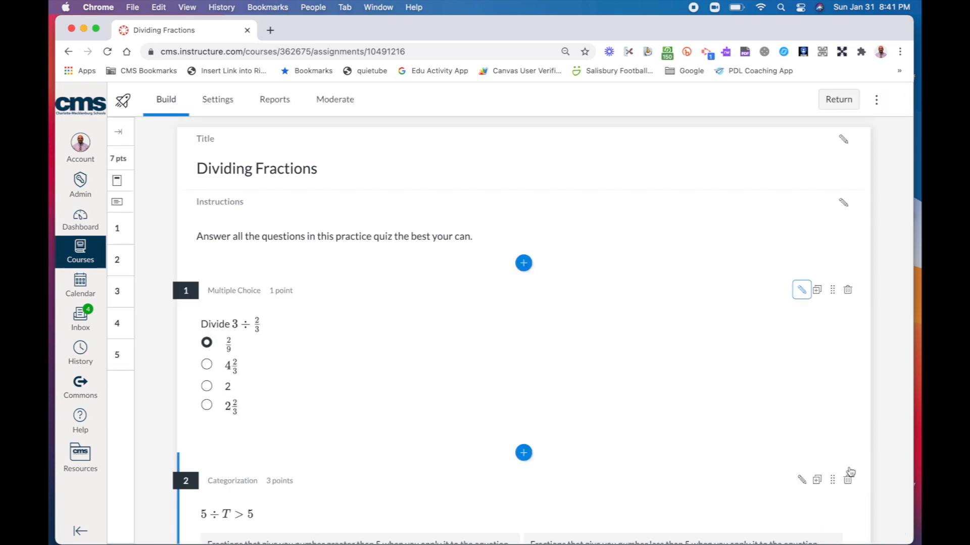
- Return from the quiz builder and open the Division Lesson 1 assignment's submissions in SpeedGrader
{"action": "left_click", "coordinate": [837, 99]}
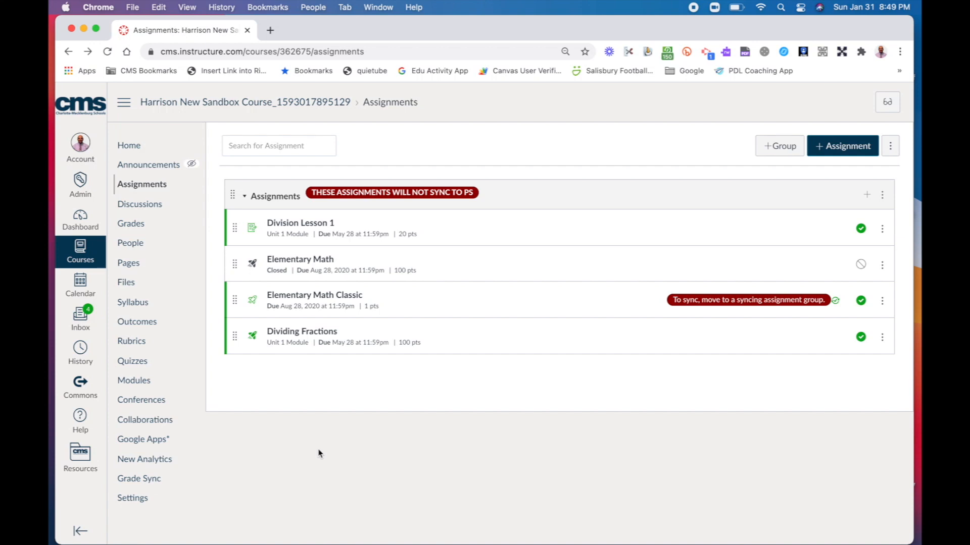
{"action": "left_click", "coordinate": [291, 229]}
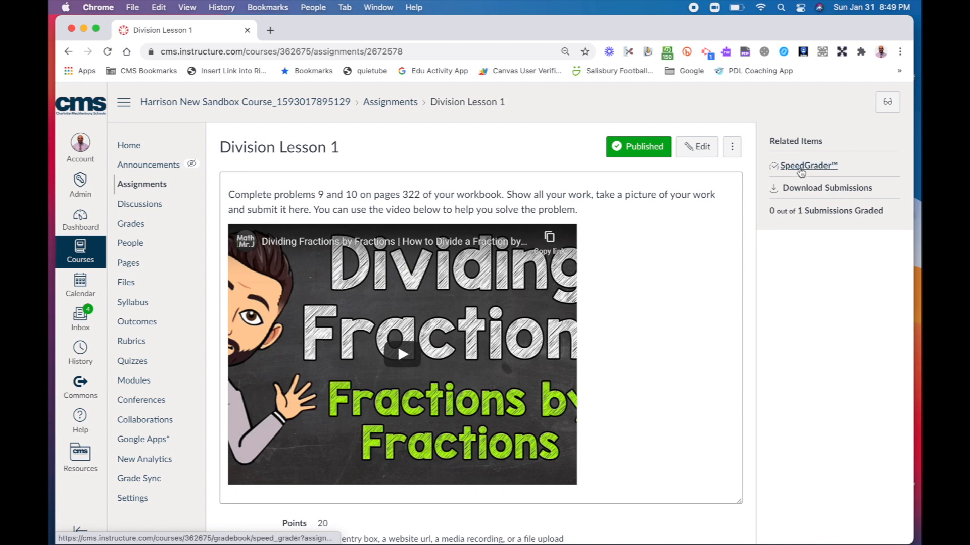
{"action": "left_click", "coordinate": [801, 170]}
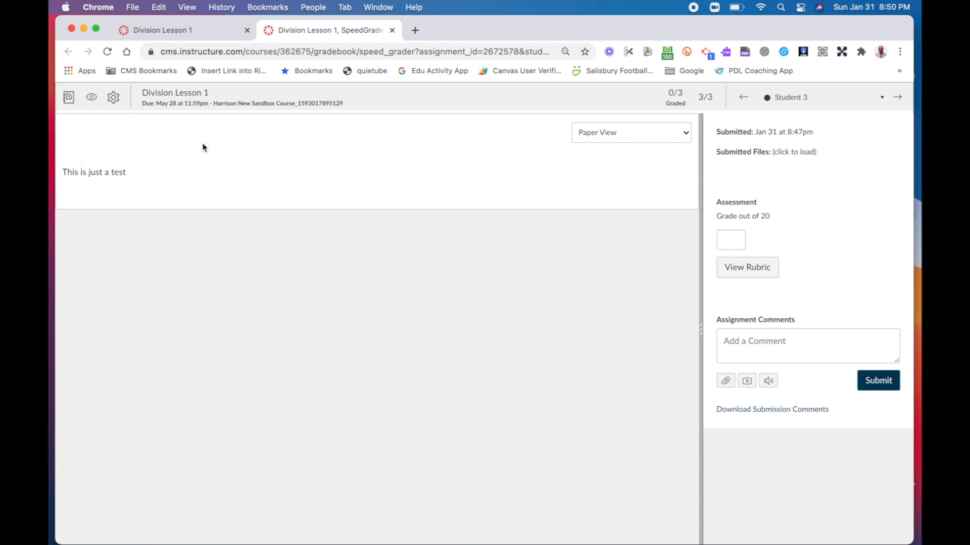
- Rate Student 3 Meets Expectations on NC.5.NF.7 and NC.5.NF.3.i, Does Not Meet on NC.5.NF.3.ii and Exceeds on NC.5.NF.3.iii, and save the rubric
{"action": "left_click", "coordinate": [738, 271]}
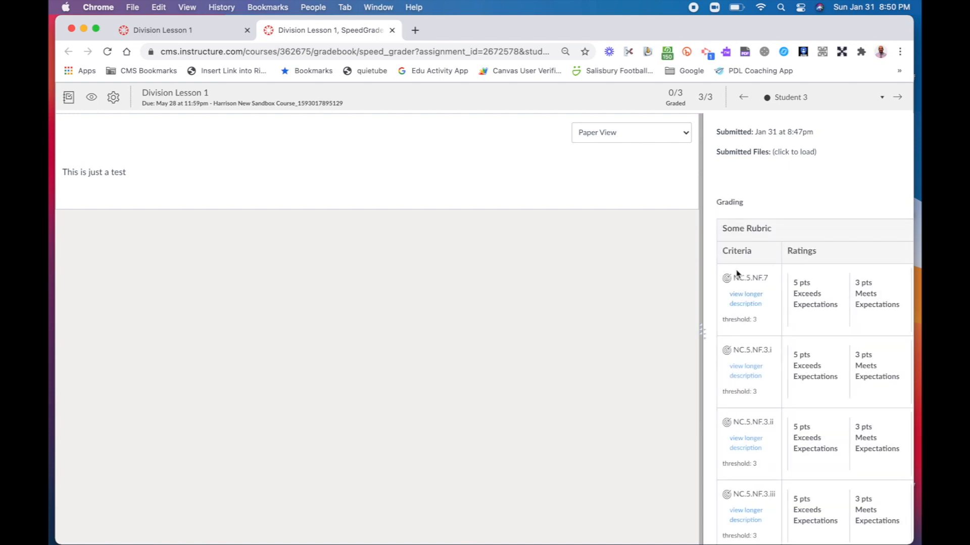
{"action": "left_click_drag", "start_coordinate": [703, 327], "coordinate": [450, 329]}
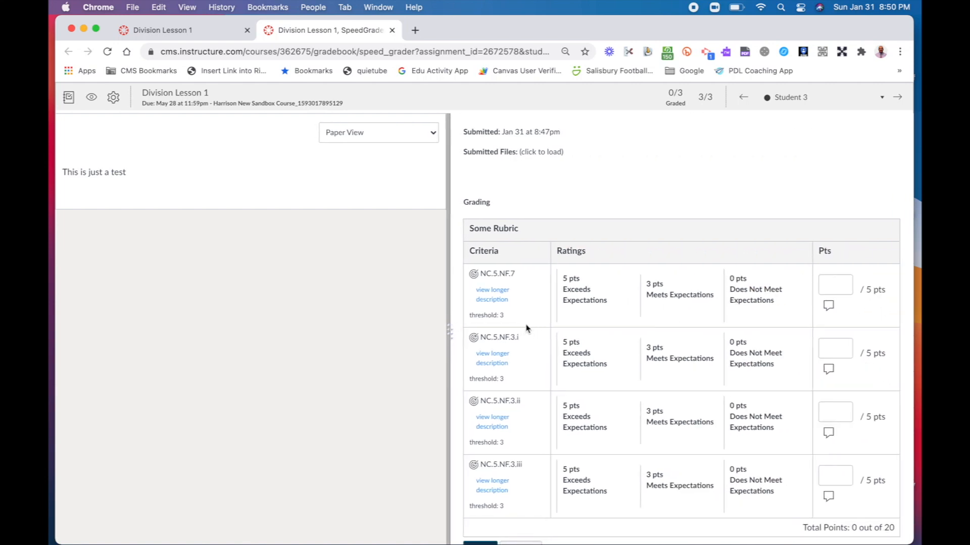
{"action": "left_click", "coordinate": [680, 303]}
{"action": "left_click", "coordinate": [675, 356]}
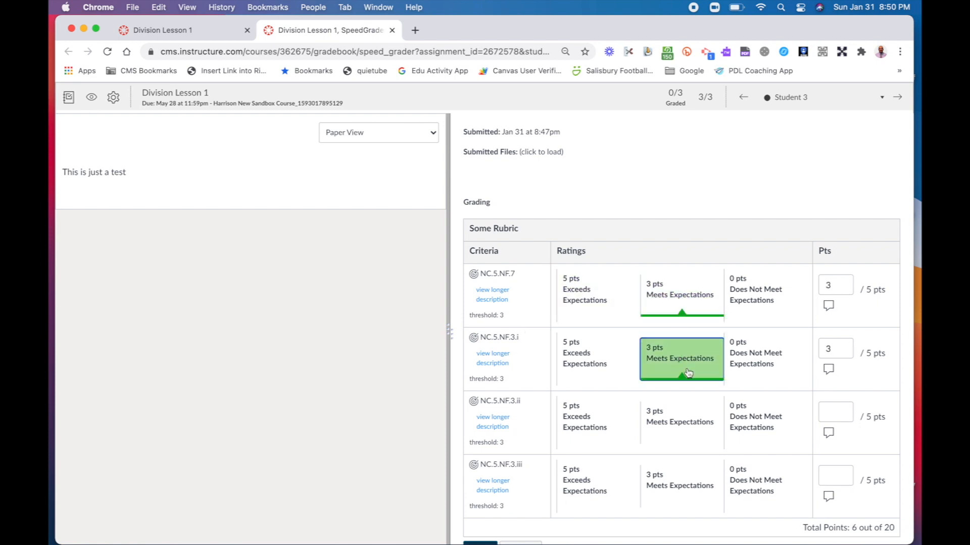
{"action": "left_click", "coordinate": [754, 425]}
{"action": "left_click", "coordinate": [597, 486]}
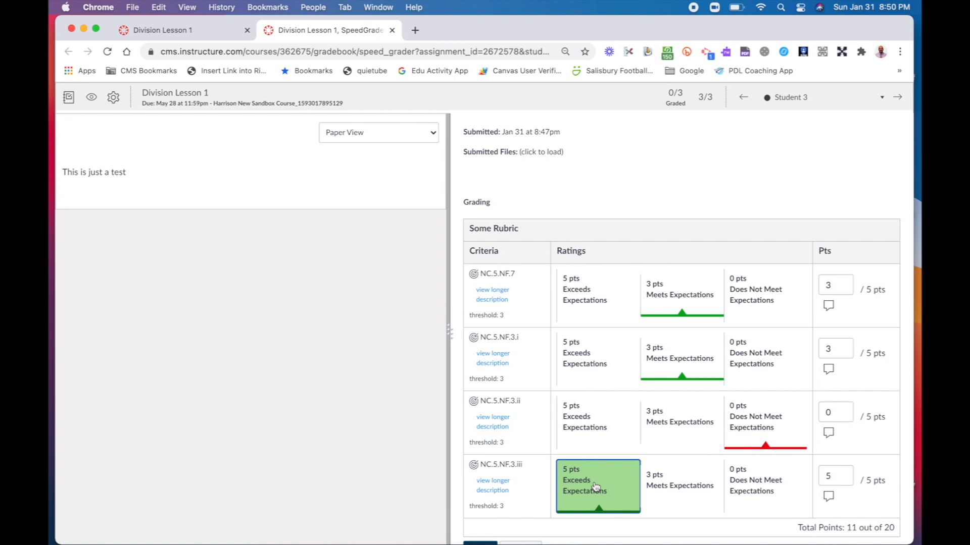
{"action": "scroll", "coordinate": [596, 486], "scroll_direction": "down", "scroll_amount": 3}
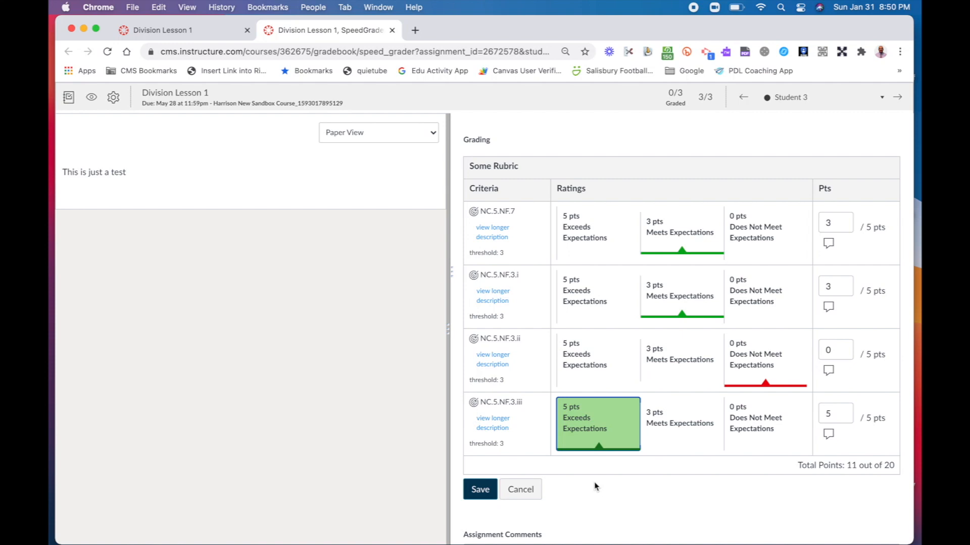
{"action": "left_click", "coordinate": [483, 489]}
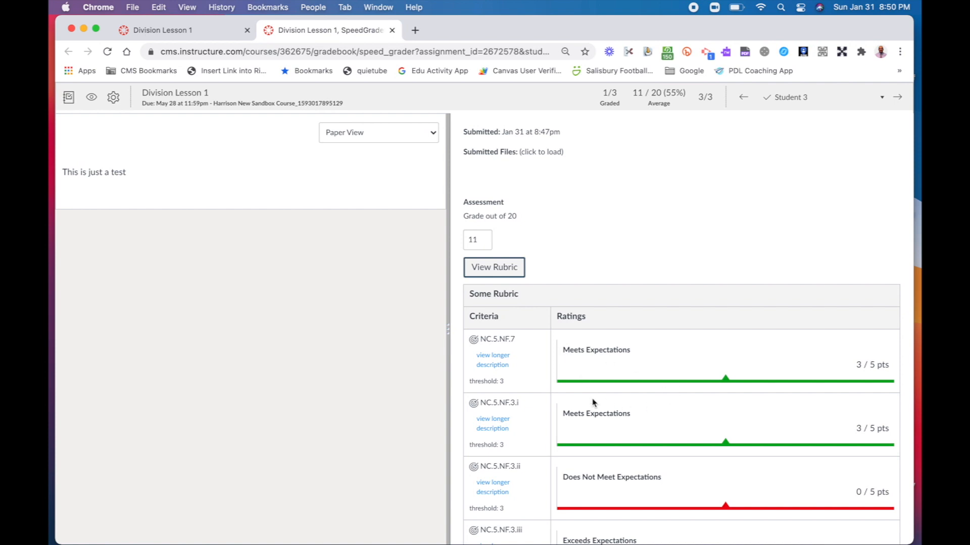
- Check the saved rubric ratings and open the course gradebook in its Learning Mastery view
{"action": "scroll", "coordinate": [580, 413], "scroll_direction": "down", "scroll_amount": 5}
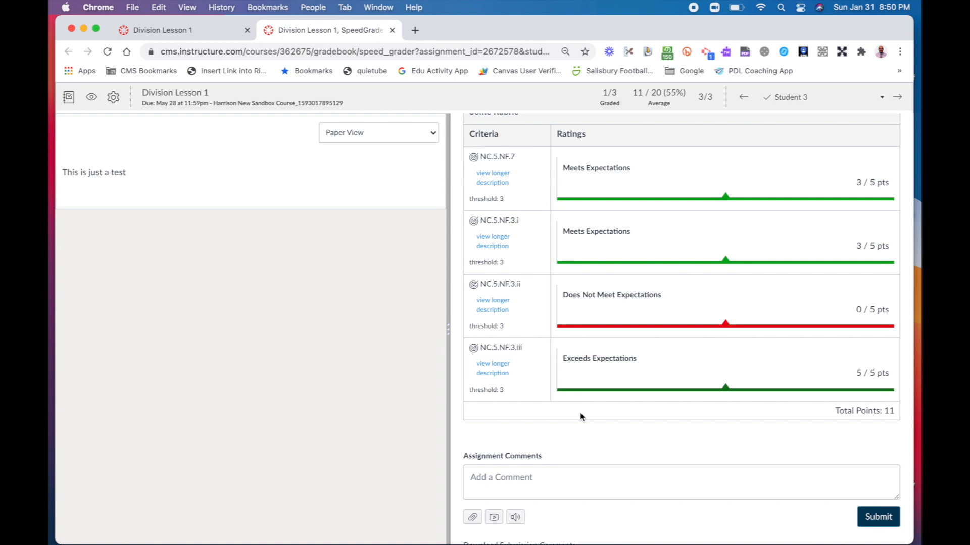
{"action": "scroll", "coordinate": [838, 472], "scroll_direction": "down", "scroll_amount": 1}
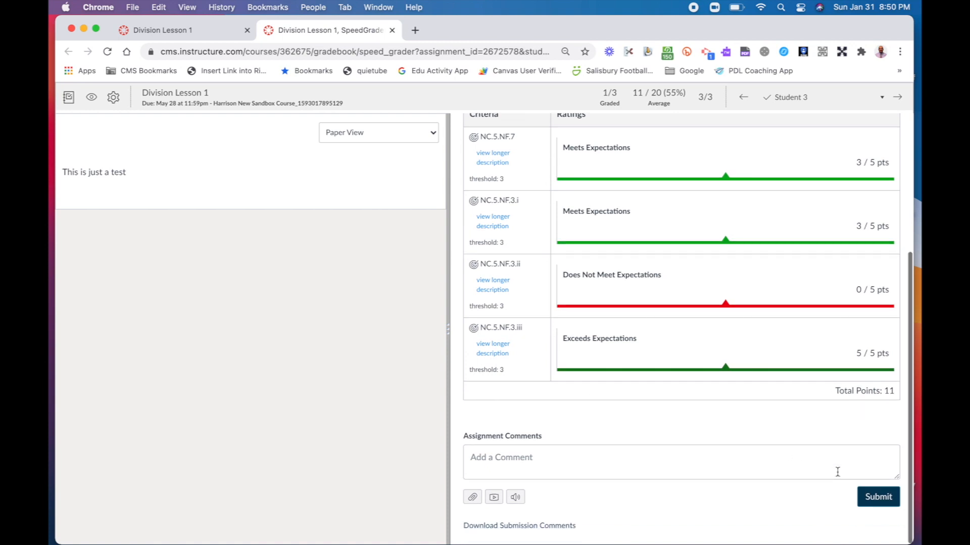
{"action": "left_click", "coordinate": [69, 99]}
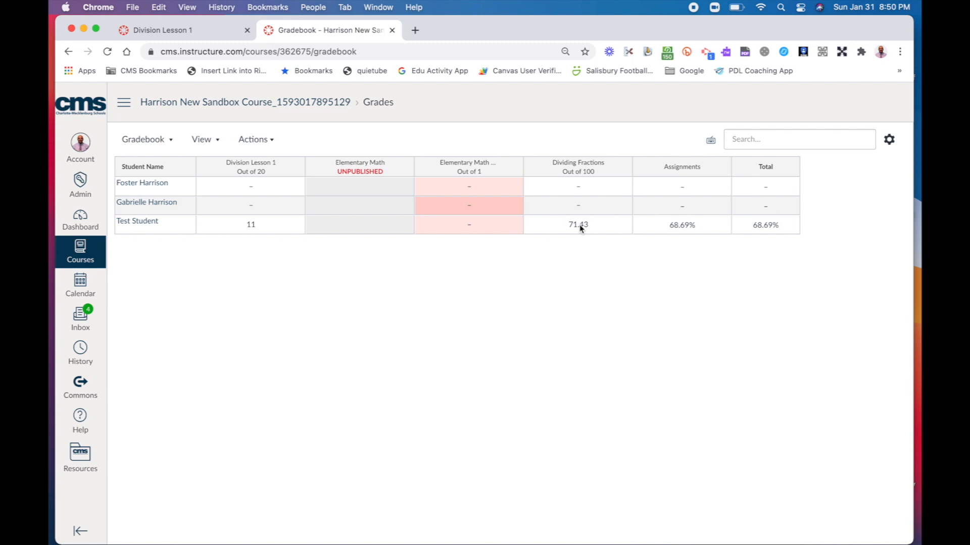
{"action": "left_click", "coordinate": [171, 142]}
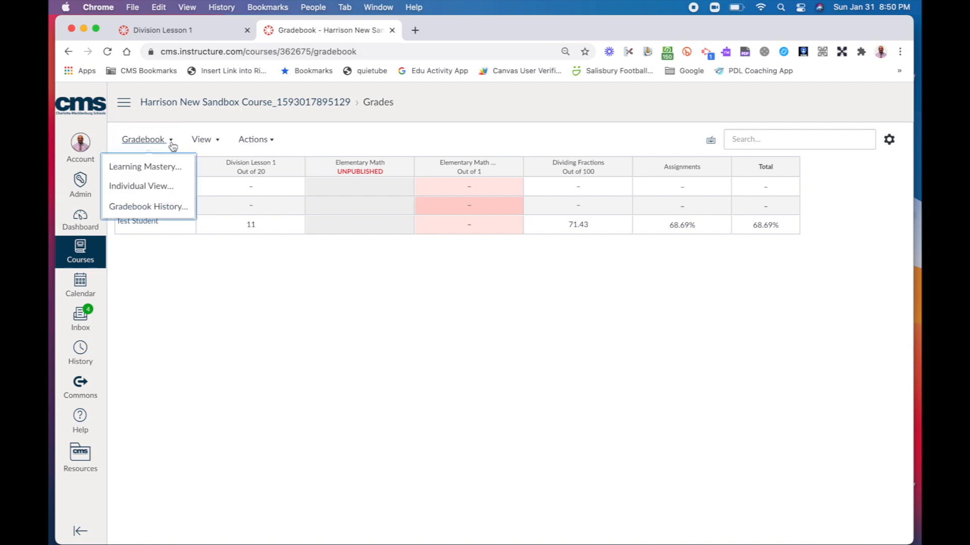
{"action": "left_click", "coordinate": [166, 171]}
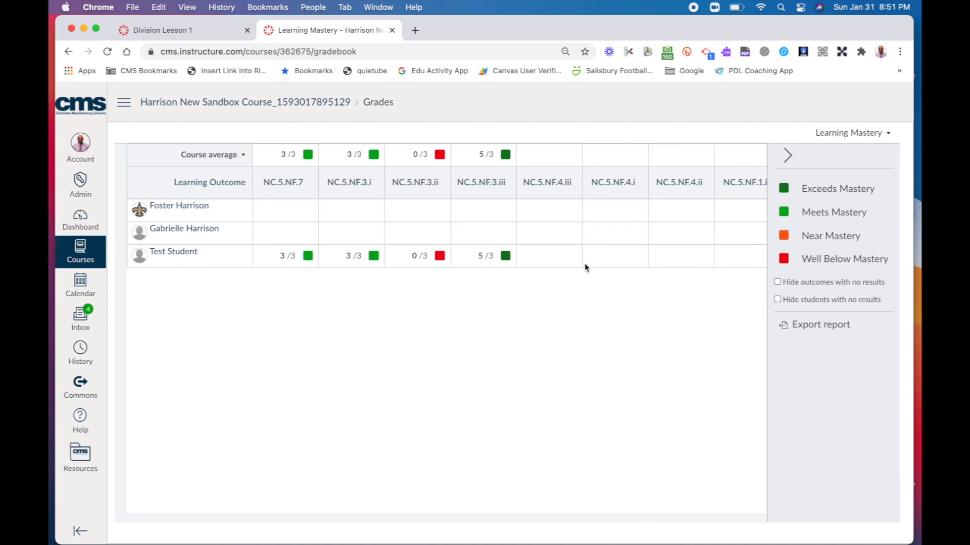
- Examine the students' mastery scores across all outcome columns, including the details of NC.5.NF.4.i
{"action": "scroll", "coordinate": [584, 265], "scroll_direction": "right", "scroll_amount": 3}
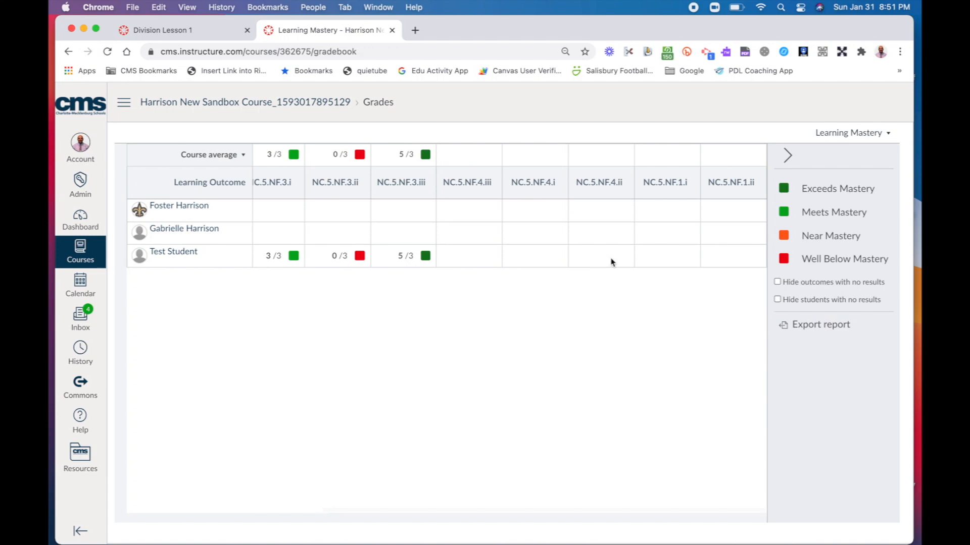
{"action": "mouse_move", "coordinate": [268, 189]}
{"action": "scroll", "coordinate": [609, 290], "scroll_direction": "left", "scroll_amount": 3}
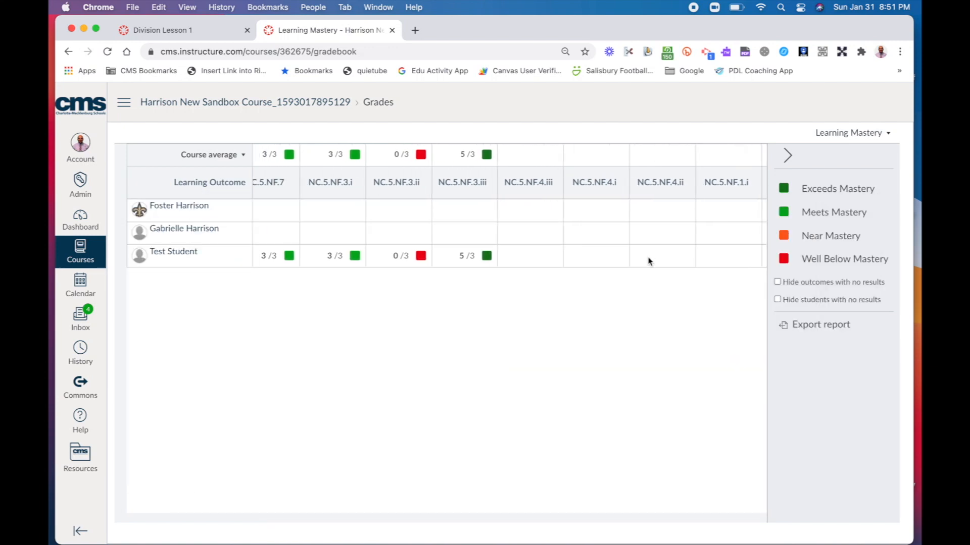
{"action": "scroll", "coordinate": [569, 238], "scroll_direction": "left", "scroll_amount": 1}
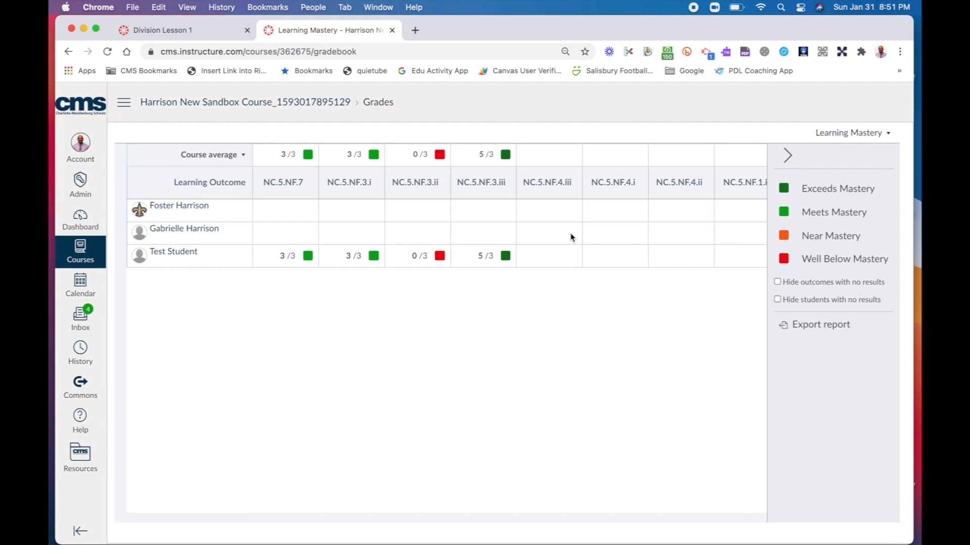
{"action": "scroll", "coordinate": [646, 227], "scroll_direction": "right", "scroll_amount": 1}
{"action": "scroll", "coordinate": [648, 228], "scroll_direction": "right", "scroll_amount": 2}
{"action": "scroll", "coordinate": [648, 228], "scroll_direction": "left", "scroll_amount": 2}
{"action": "scroll", "coordinate": [647, 227], "scroll_direction": "left", "scroll_amount": 1}
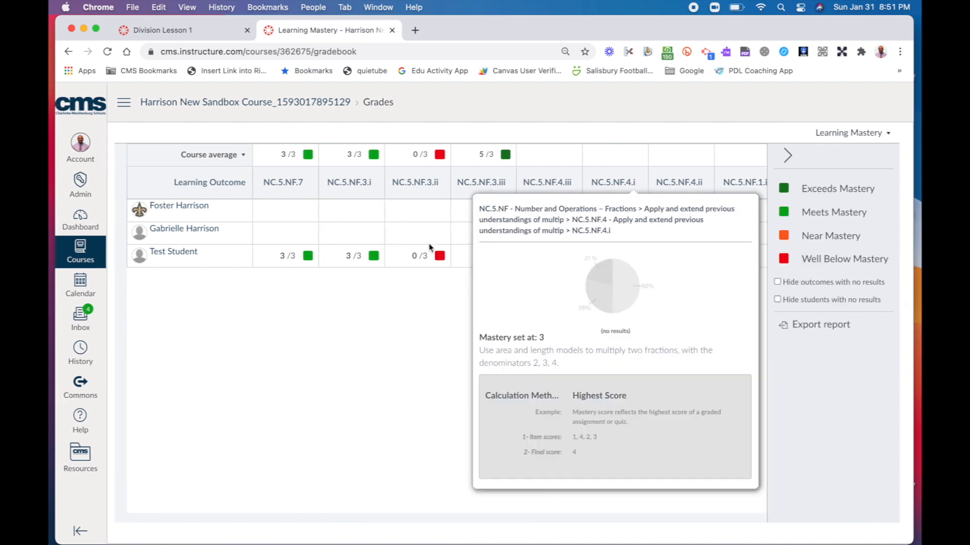
{"action": "scroll", "coordinate": [398, 308], "scroll_direction": "left", "scroll_amount": 3}
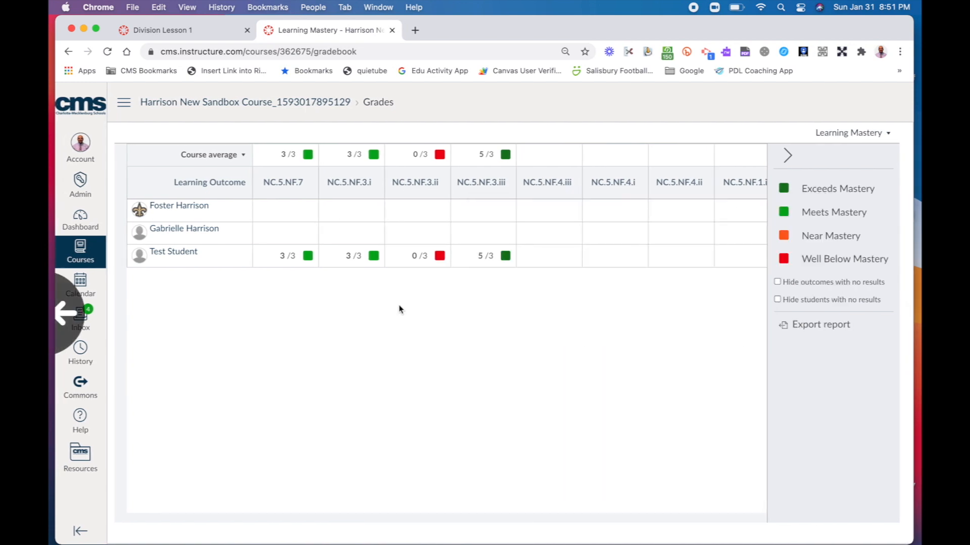
- Hide outcomes with no results and view the mastery details of NC.5.NF.7 and the three NC.5.NF.3 outcomes
{"action": "left_click", "coordinate": [777, 282]}
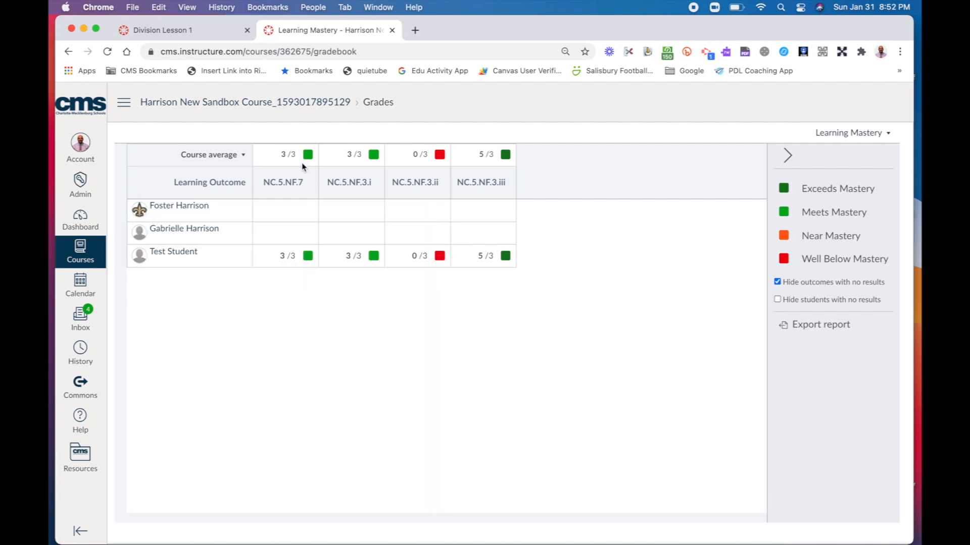
{"action": "mouse_move", "coordinate": [302, 178]}
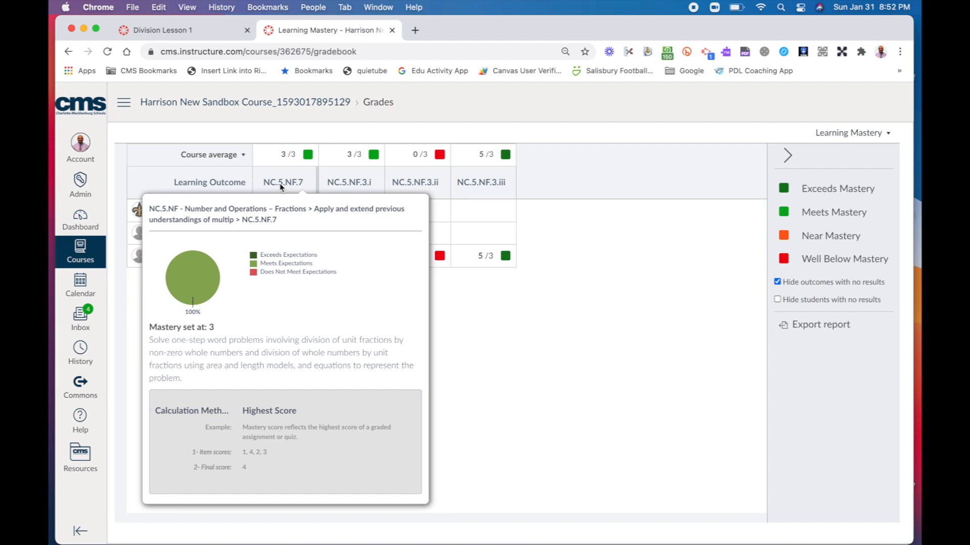
{"action": "mouse_move", "coordinate": [348, 186]}
{"action": "mouse_move", "coordinate": [395, 194]}
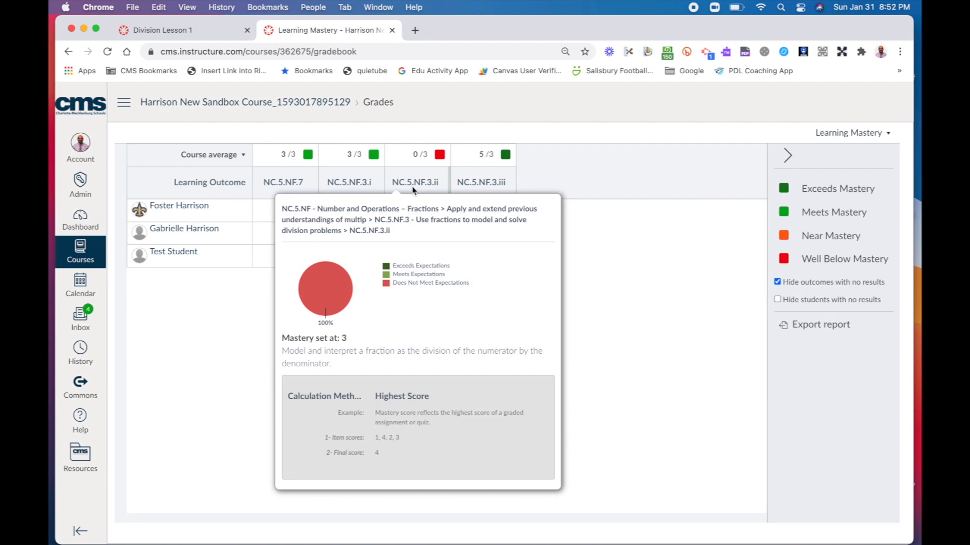
{"action": "mouse_move", "coordinate": [479, 187]}
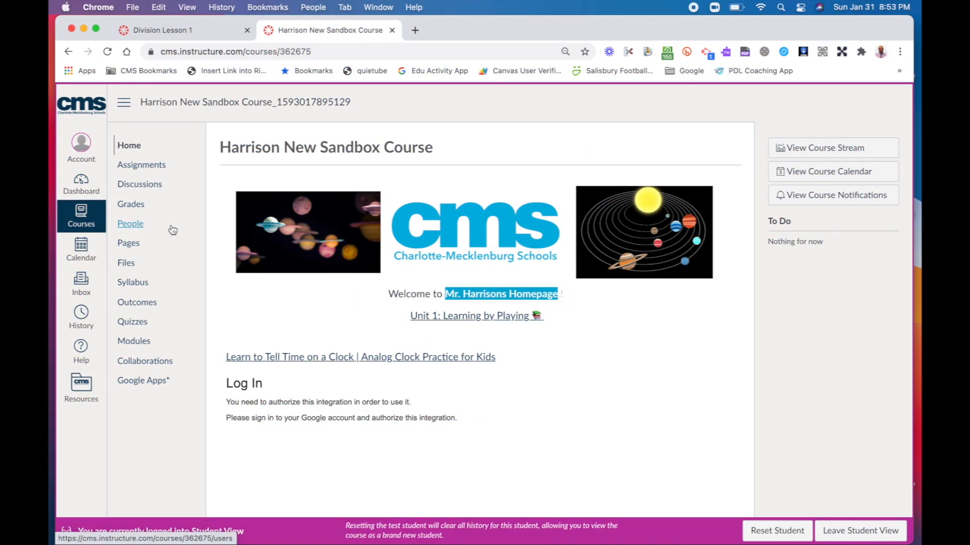
- Open the test student's grades in the Learning Mastery view and check the outcome in the "Apply and extend previous understandings of multip" group
{"action": "left_click", "coordinate": [131, 204]}
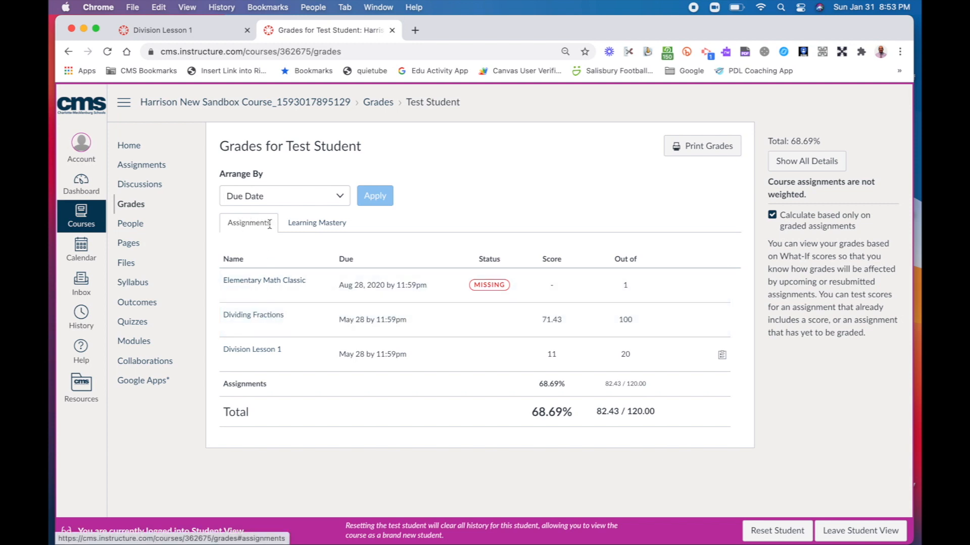
{"action": "left_click", "coordinate": [315, 226]}
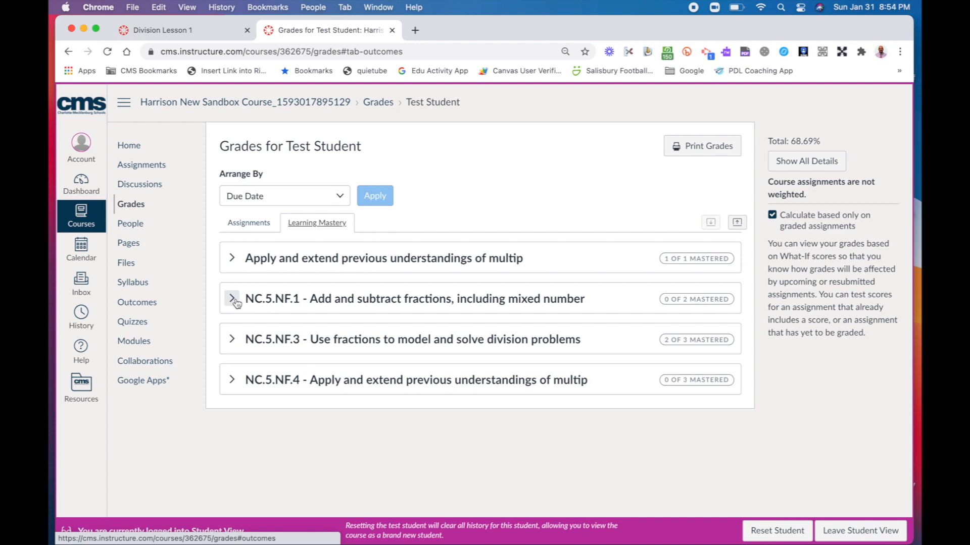
{"action": "left_click", "coordinate": [233, 260]}
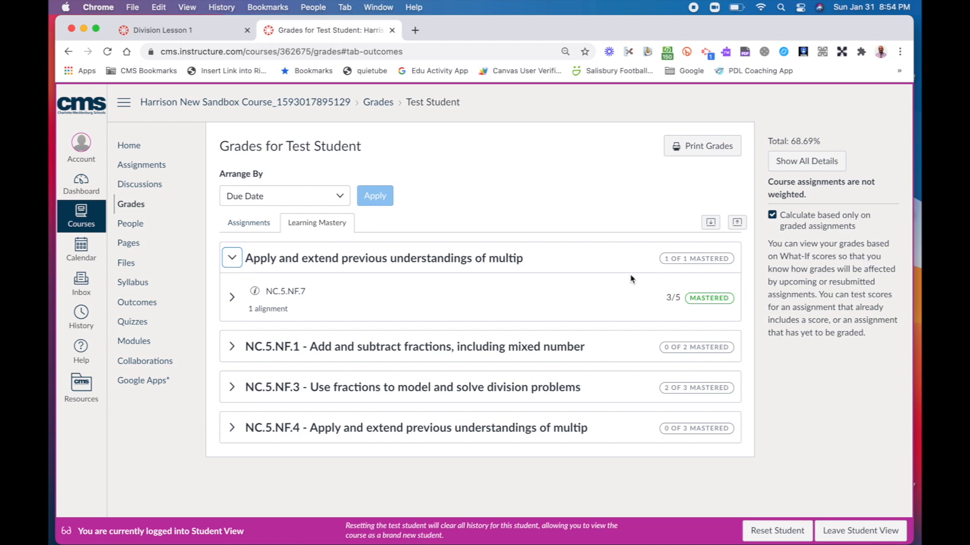
{"action": "left_click", "coordinate": [232, 259]}
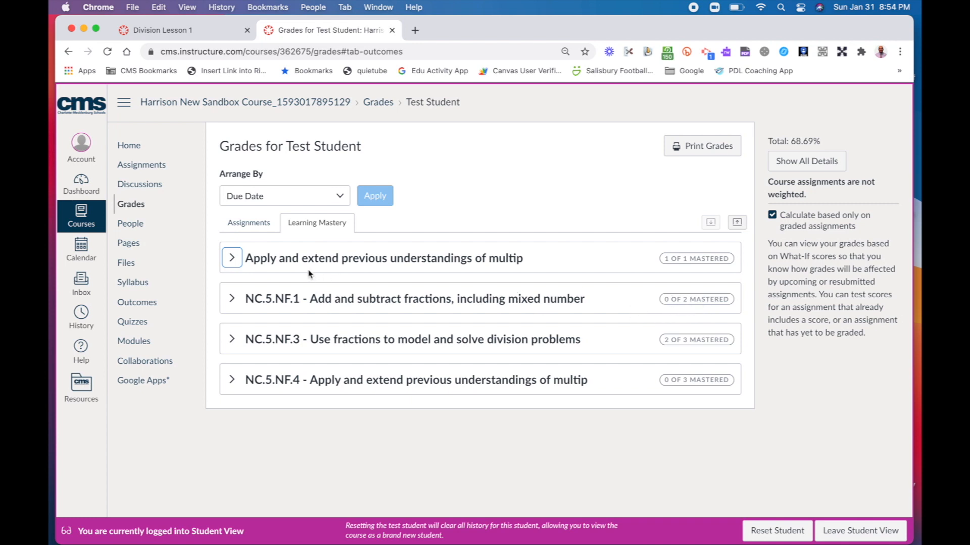
- Examine the test student's mastery of the individual outcomes in the NC.5.NF.1, NC.5.NF.3 and NC.5.NF.4 groups, collapsing each group after viewing
{"action": "left_click", "coordinate": [231, 299]}
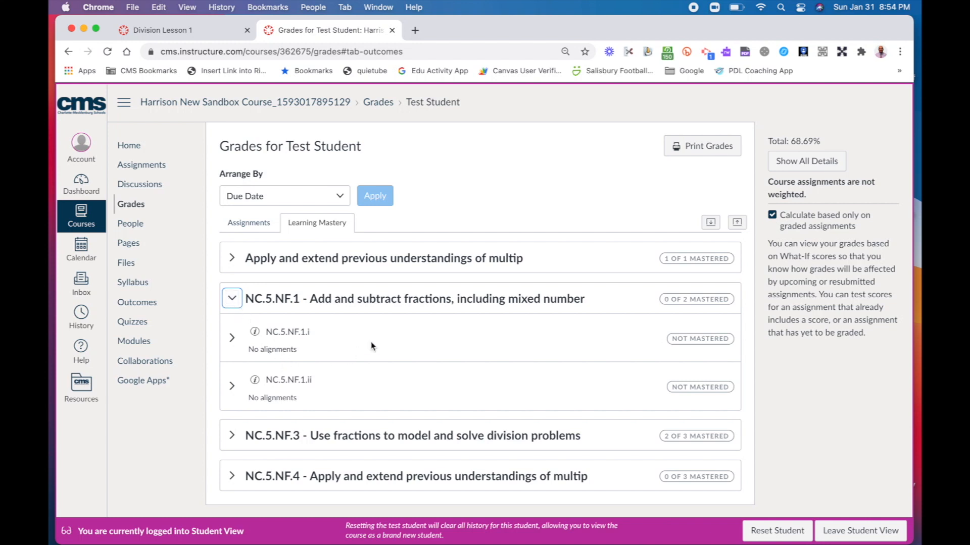
{"action": "left_click", "coordinate": [232, 295]}
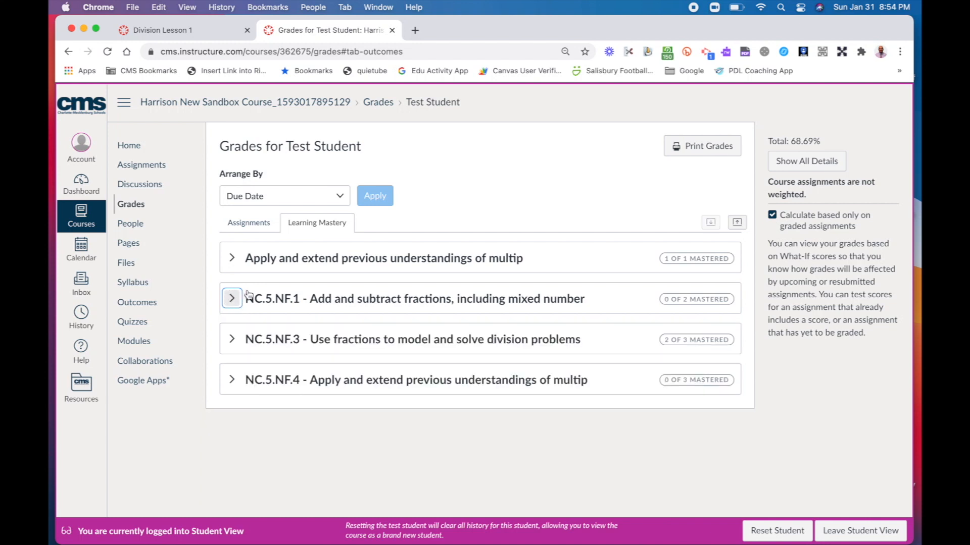
{"action": "left_click", "coordinate": [232, 339]}
{"action": "scroll", "coordinate": [433, 389], "scroll_direction": "down", "scroll_amount": 2}
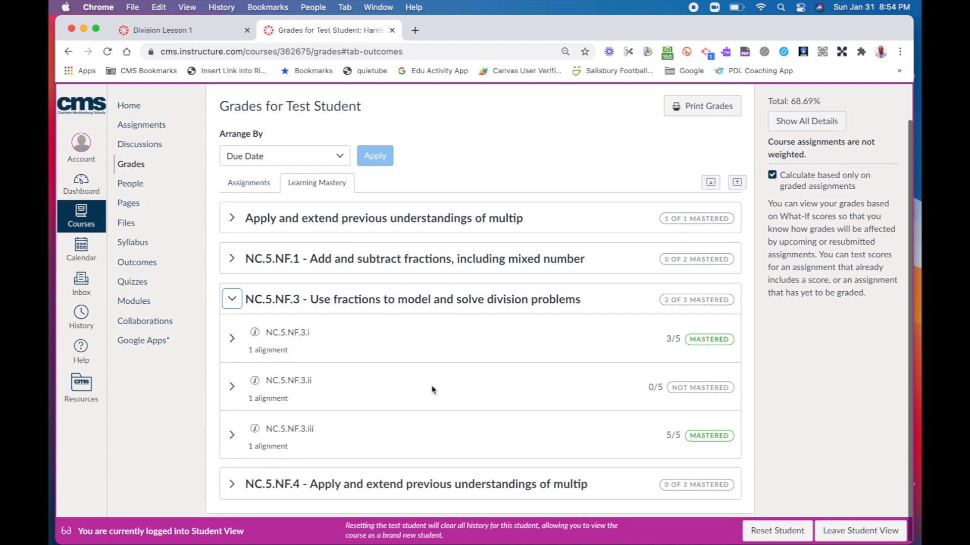
{"action": "left_click", "coordinate": [232, 297]}
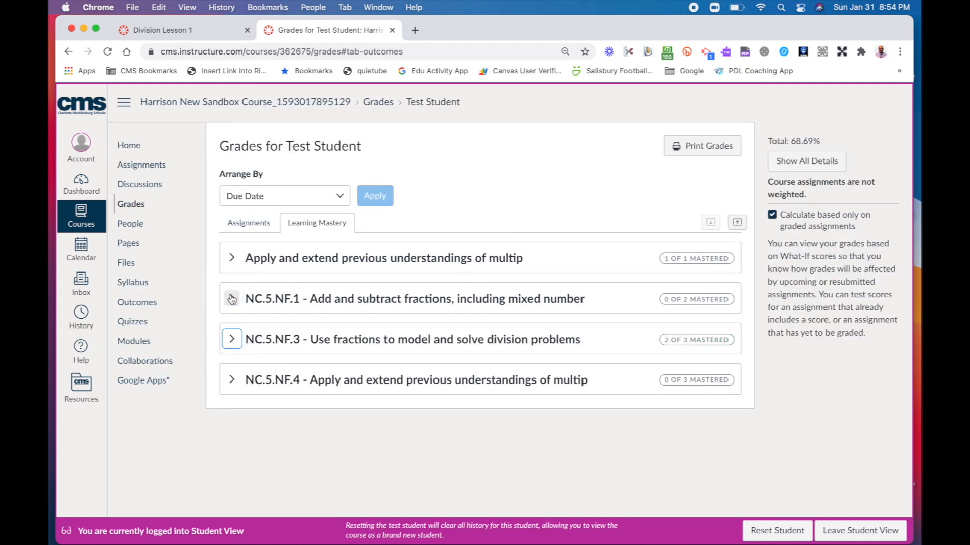
{"action": "left_click", "coordinate": [232, 380]}
{"action": "scroll", "coordinate": [234, 369], "scroll_direction": "down", "scroll_amount": 2}
{"action": "left_click", "coordinate": [233, 343]}
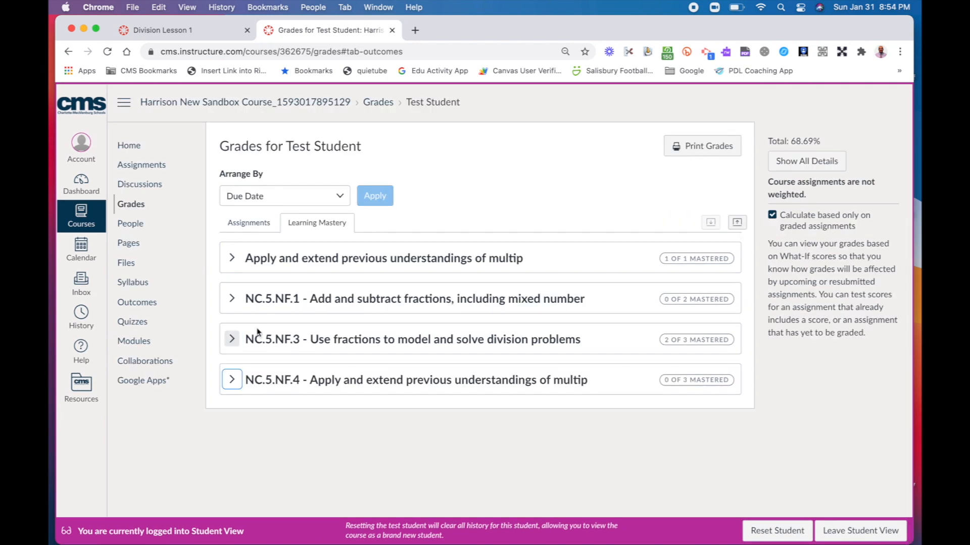